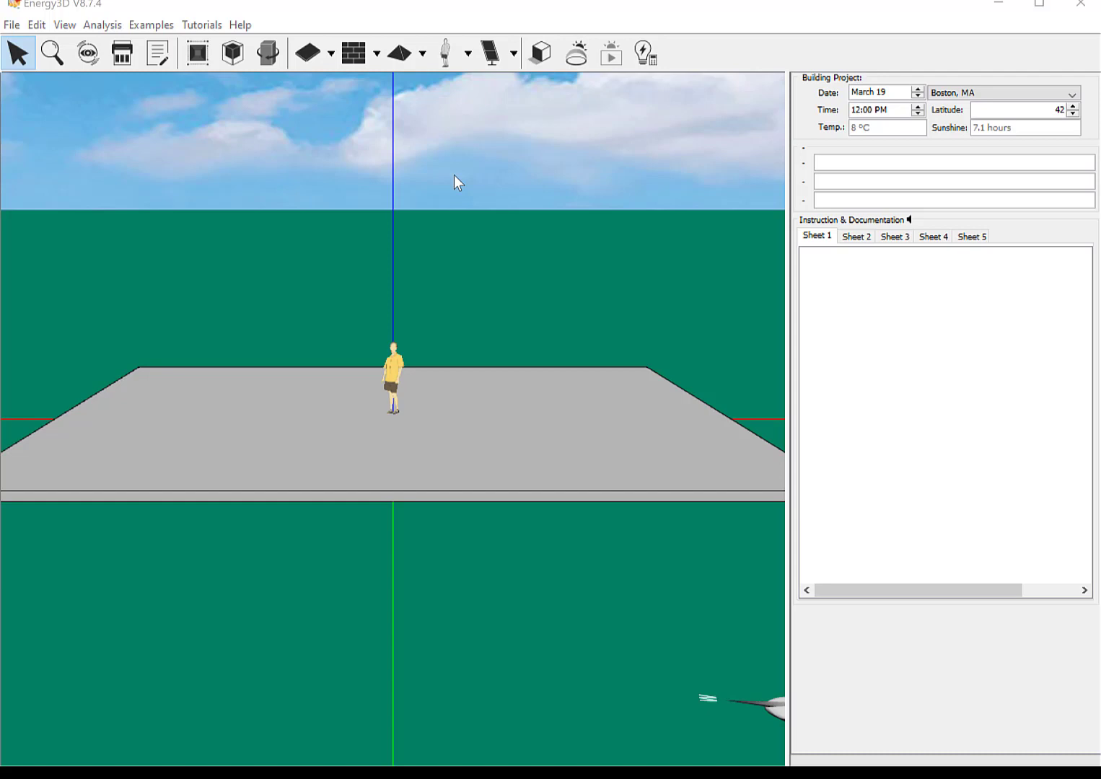
# - Open the Dutch Colonial example from the simple buildings collection
pyautogui.click(137, 29)
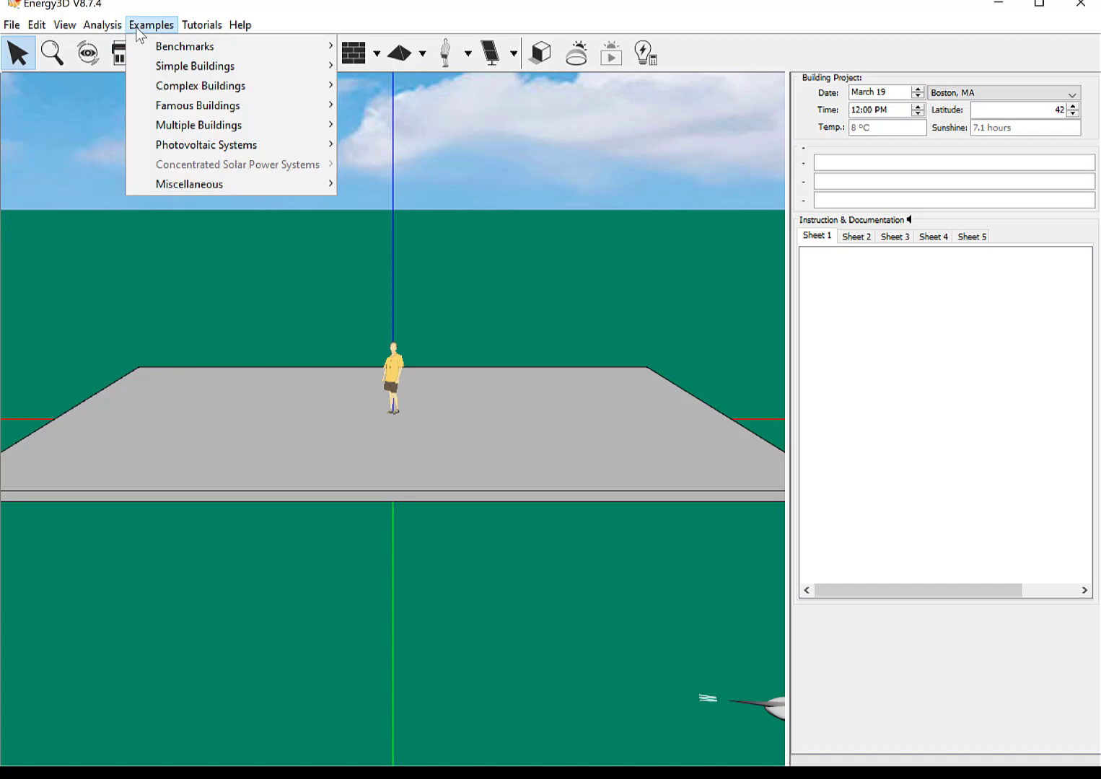
pyautogui.moveTo(166, 64)
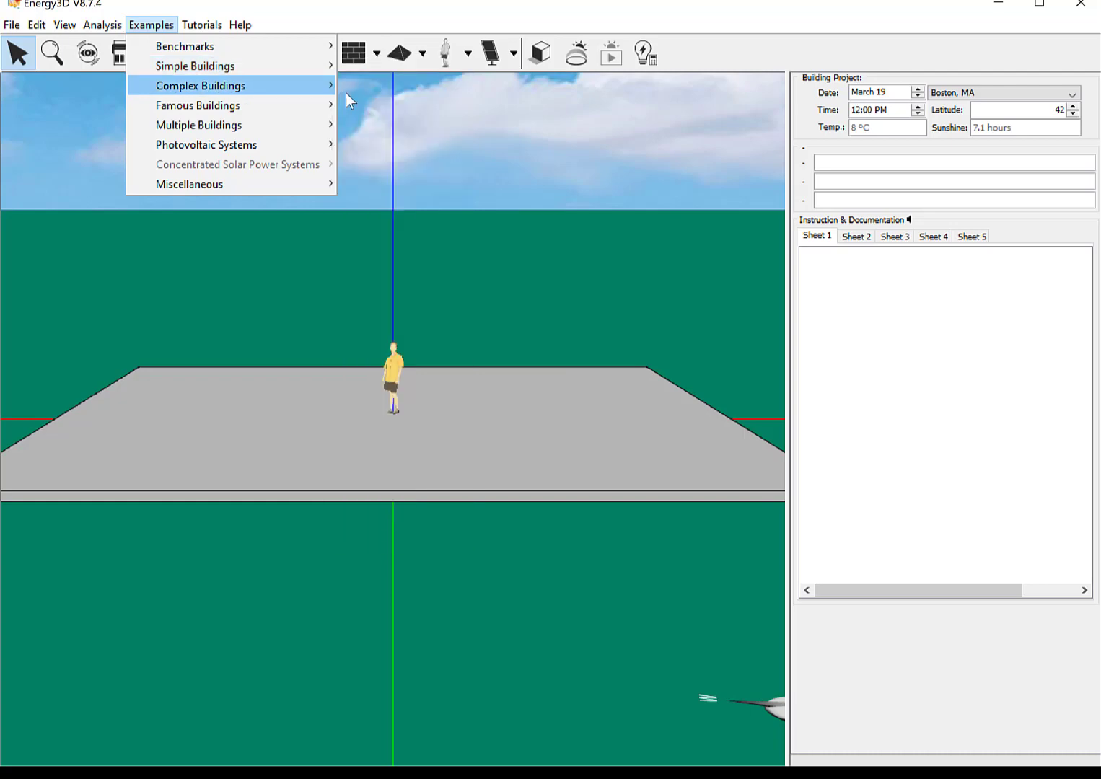
pyautogui.moveTo(302, 66)
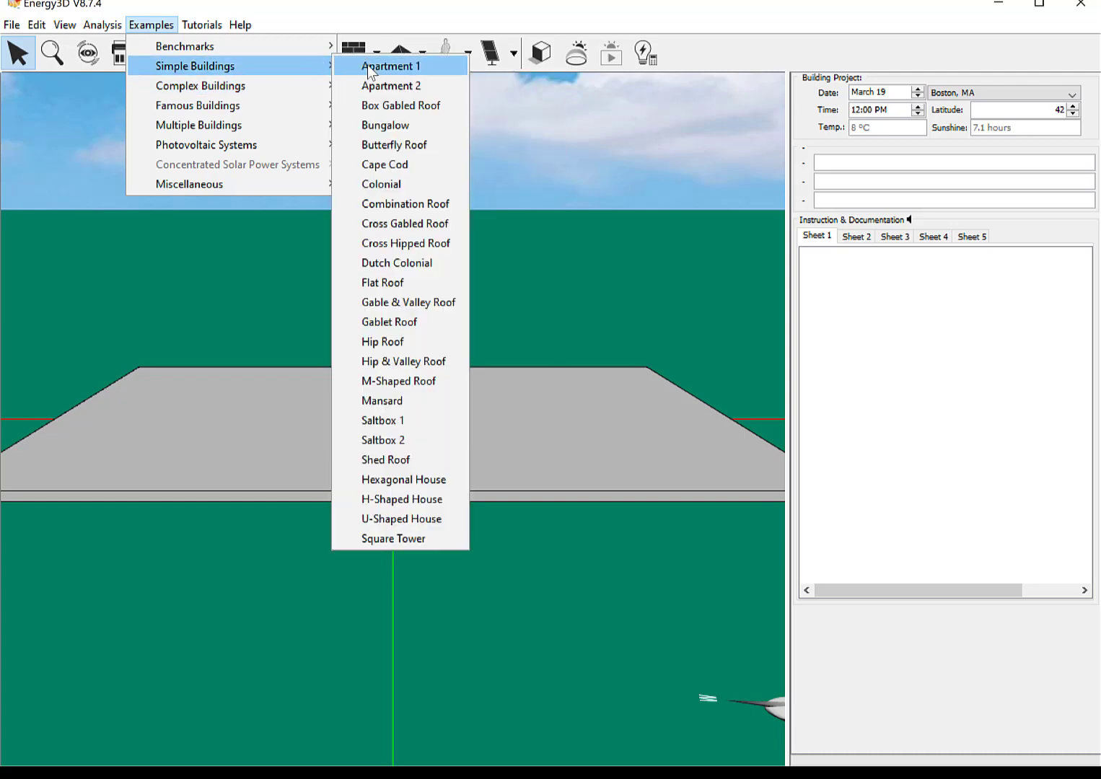
pyautogui.click(391, 259)
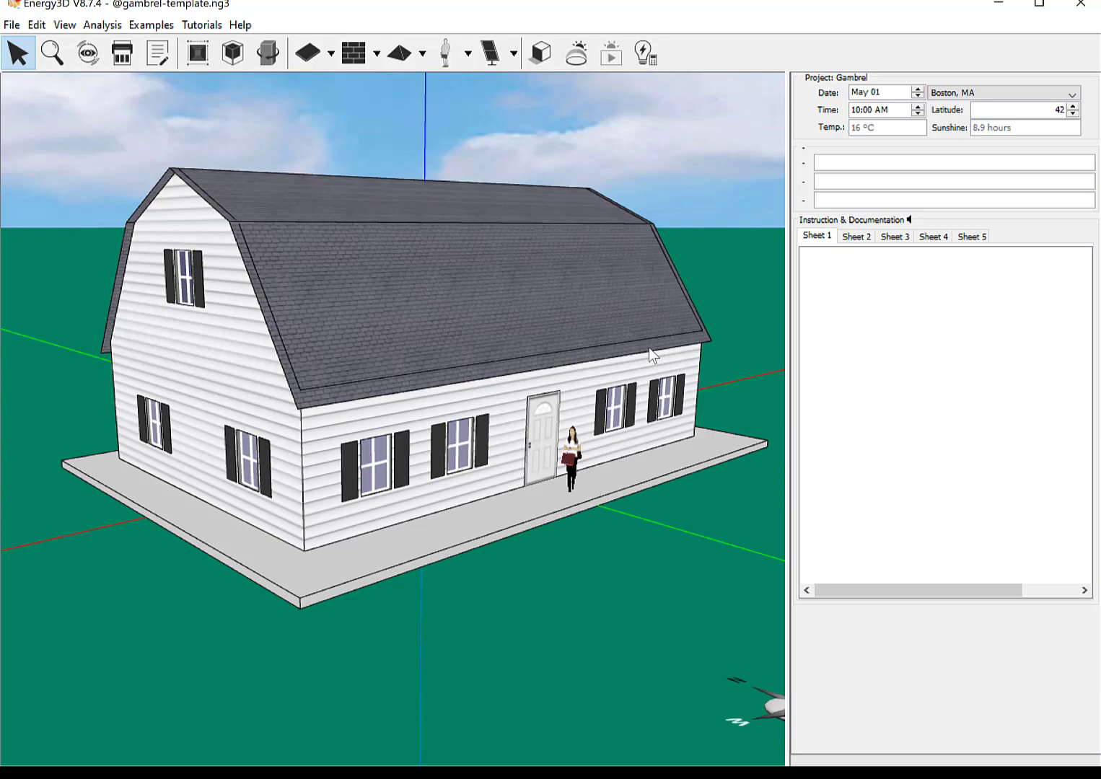
# - Reshape the gambrel roof into a plain gable by moving both side break points up to the ridge ends
pyautogui.moveTo(650, 347); pyautogui.dragTo(521, 346)
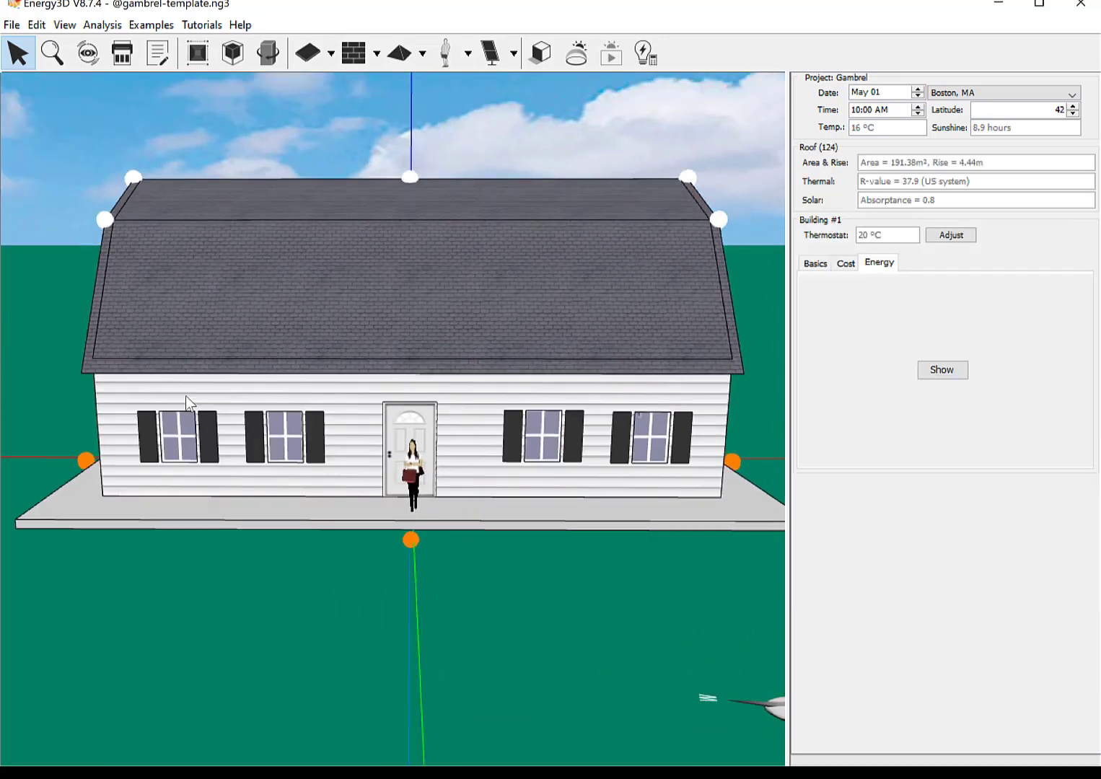
pyautogui.moveTo(404, 353); pyautogui.dragTo(408, 350)
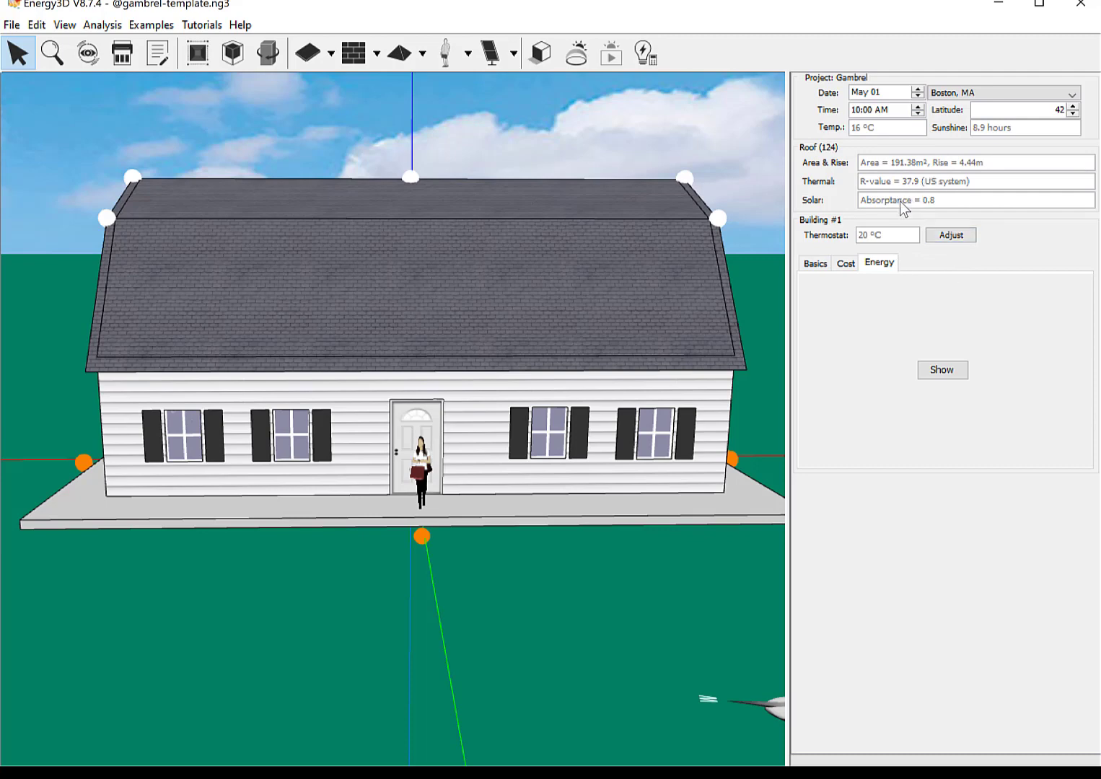
pyautogui.click(680, 177)
pyautogui.moveTo(718, 218); pyautogui.dragTo(676, 251)
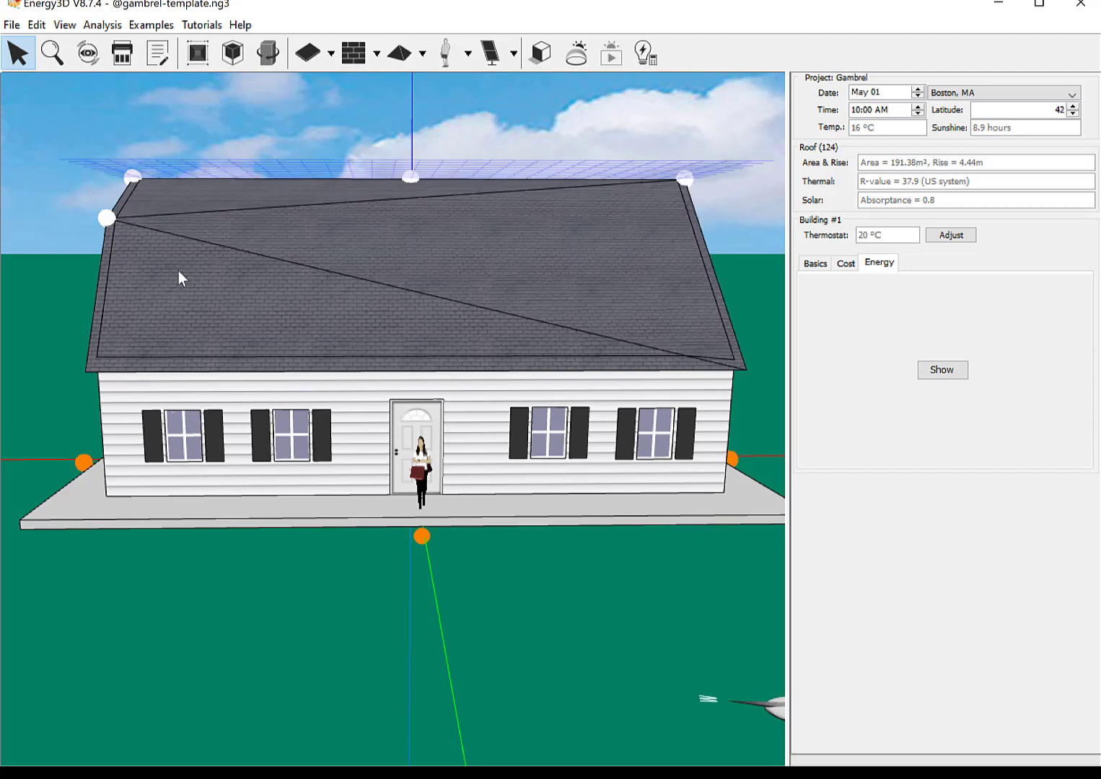
pyautogui.moveTo(178, 272); pyautogui.dragTo(172, 267)
pyautogui.moveTo(103, 221); pyautogui.dragTo(120, 188)
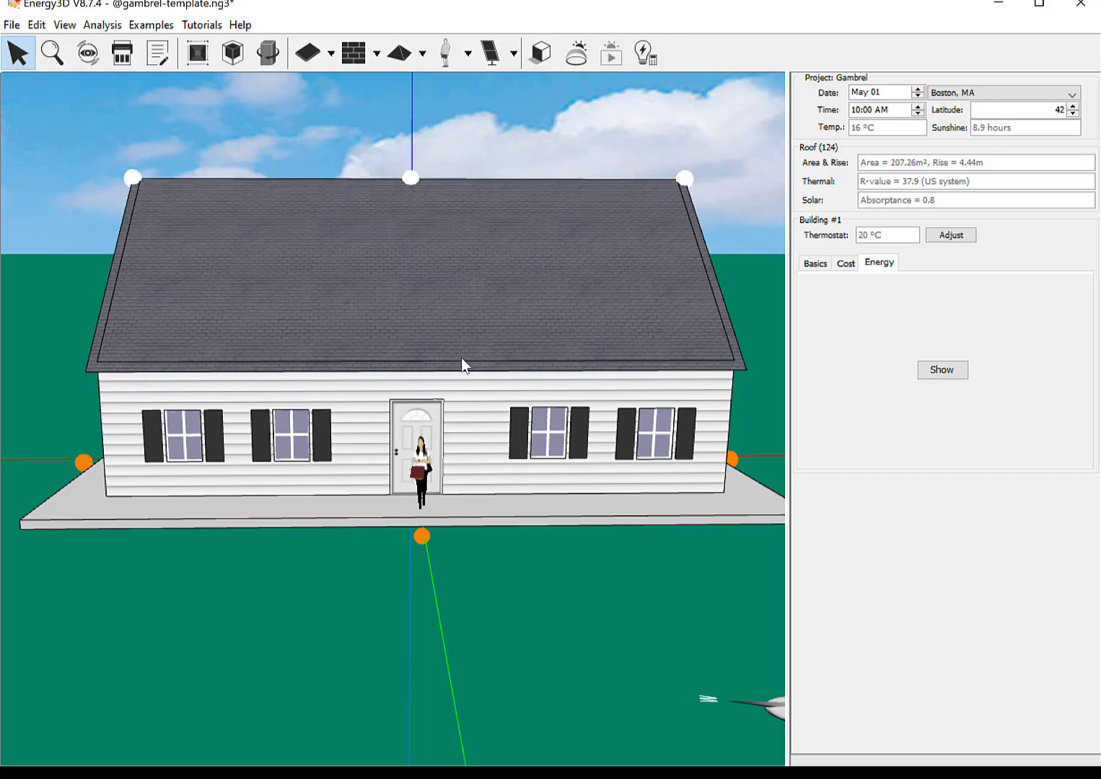
# - Resize the front window nearest the door on its right to a narrow, tall shape of about 0.42 × 1.61 m
pyautogui.click(563, 464)
pyautogui.moveTo(580, 575); pyautogui.dragTo(616, 587)
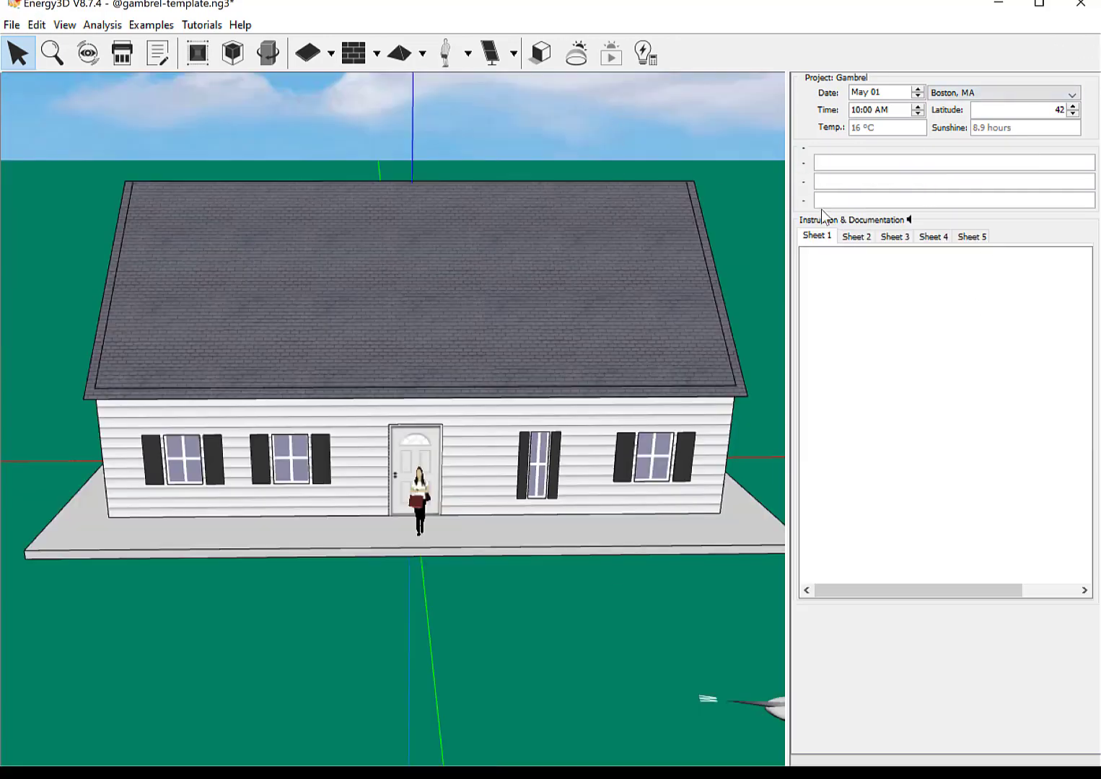
# - Select the roof and show the building's cost breakdown chart
pyautogui.click(648, 305)
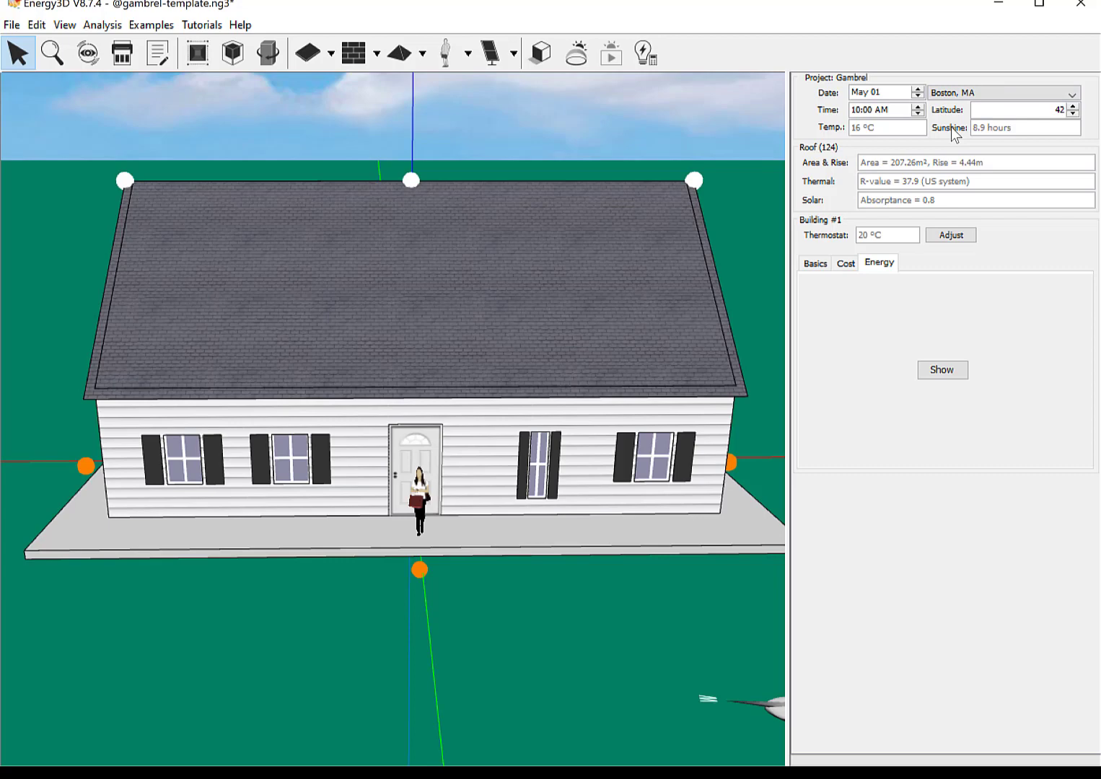
pyautogui.click(851, 264)
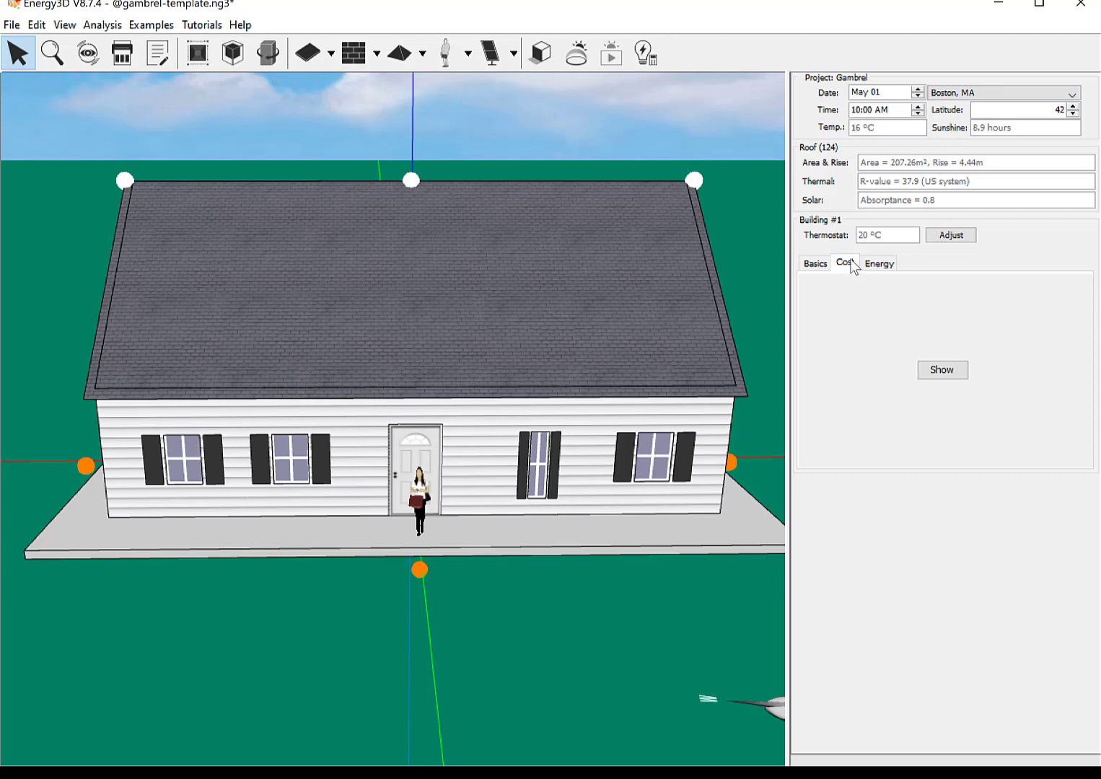
pyautogui.click(942, 370)
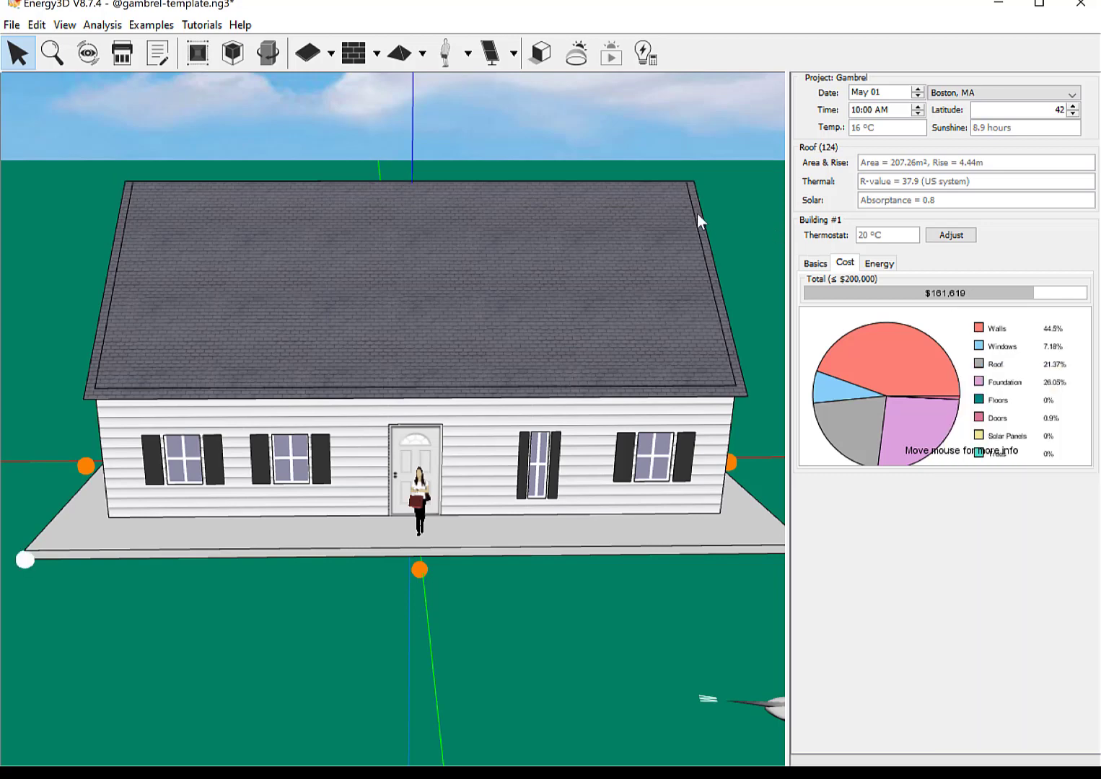
# - Select the front wall and review its volumetric heat capacity setting
pyautogui.click(492, 437)
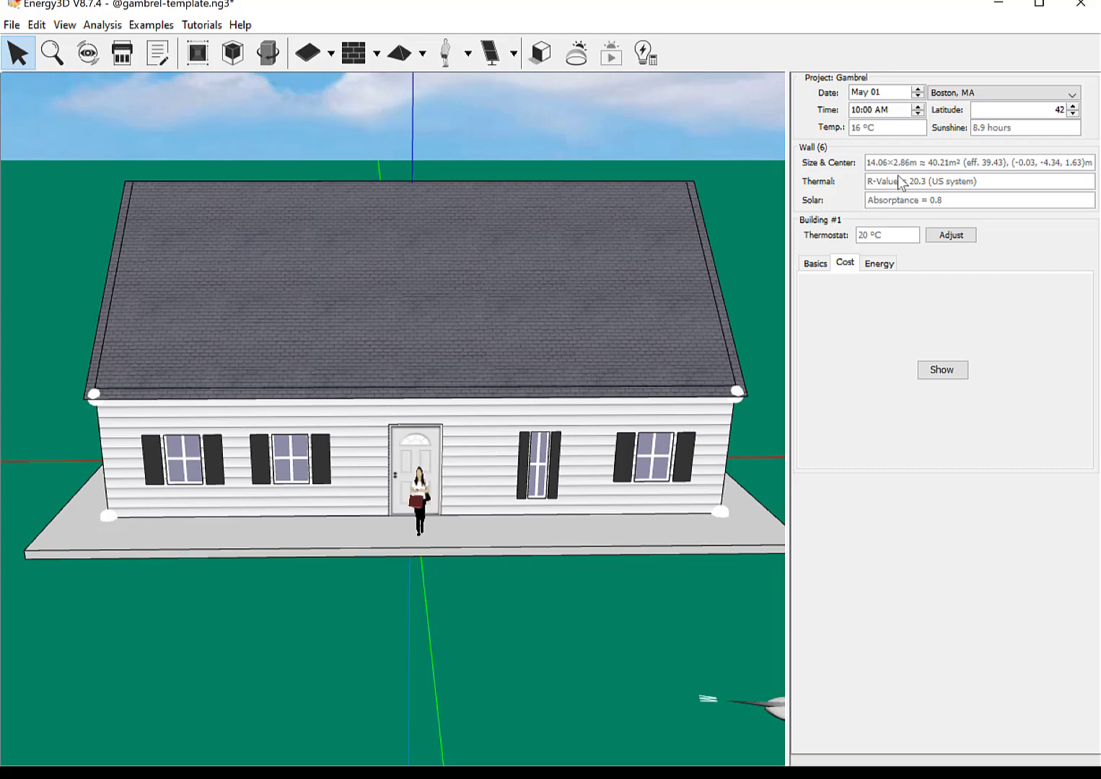
pyautogui.rightClick(478, 447)
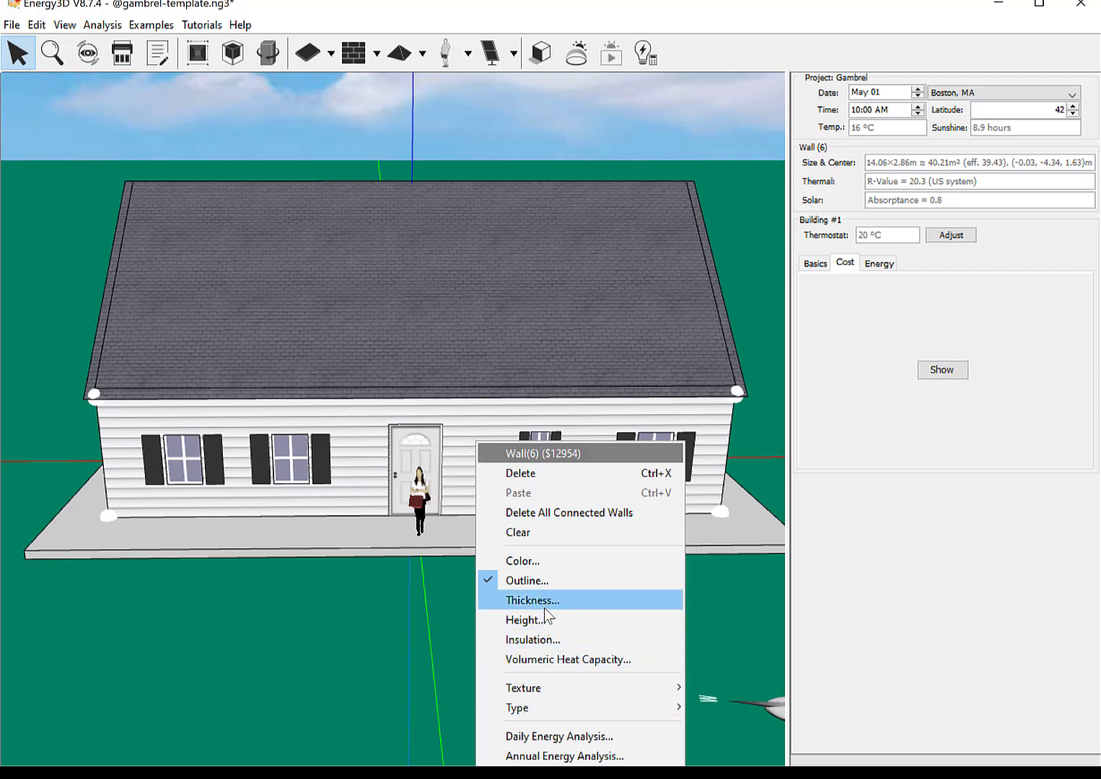
pyautogui.click(535, 660)
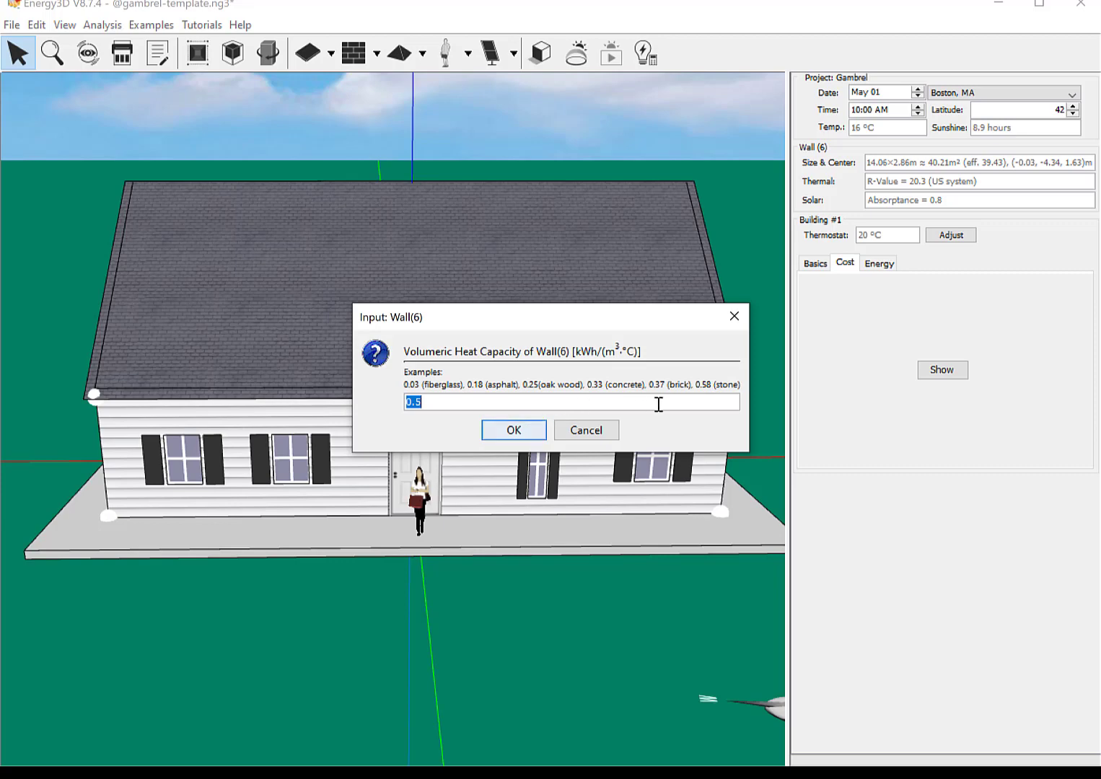
pyautogui.click(523, 430)
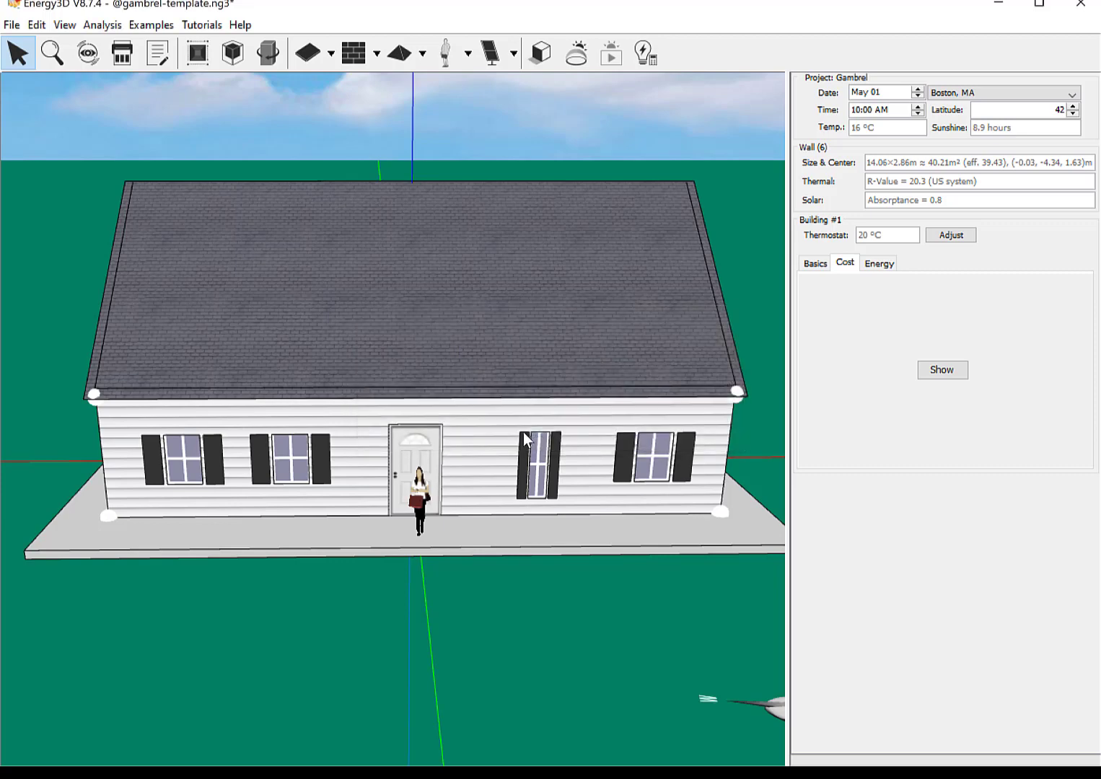
# - Set the front wall's insulation R-value to 40 for this wall only and show the updated cost breakdown
pyautogui.rightClick(482, 443)
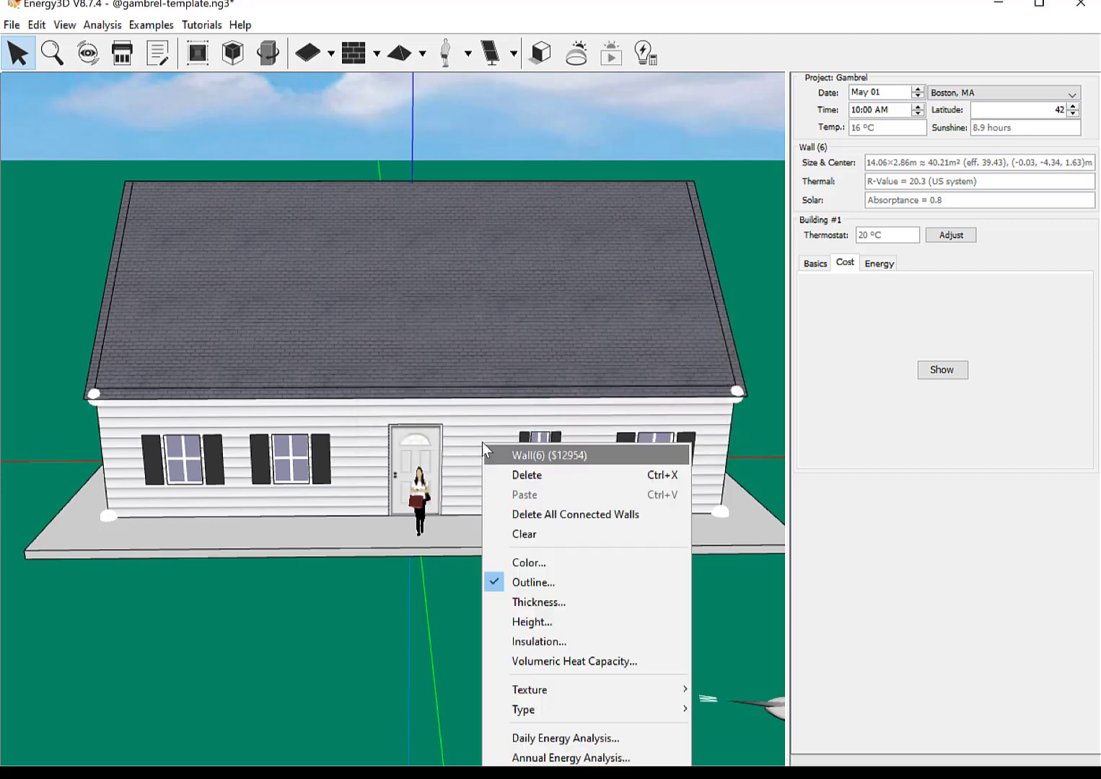
pyautogui.click(514, 642)
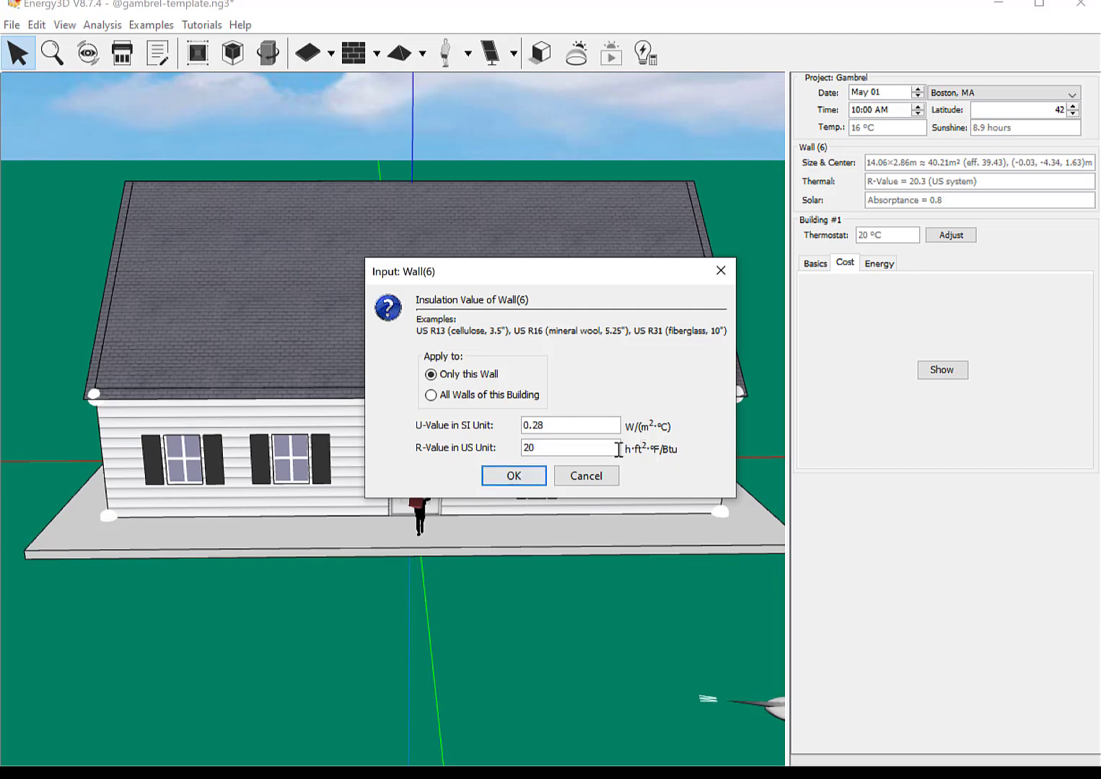
pyautogui.press('BackSpace')
pyautogui.press('BackSpace')
pyautogui.write('40')
pyautogui.click(514, 477)
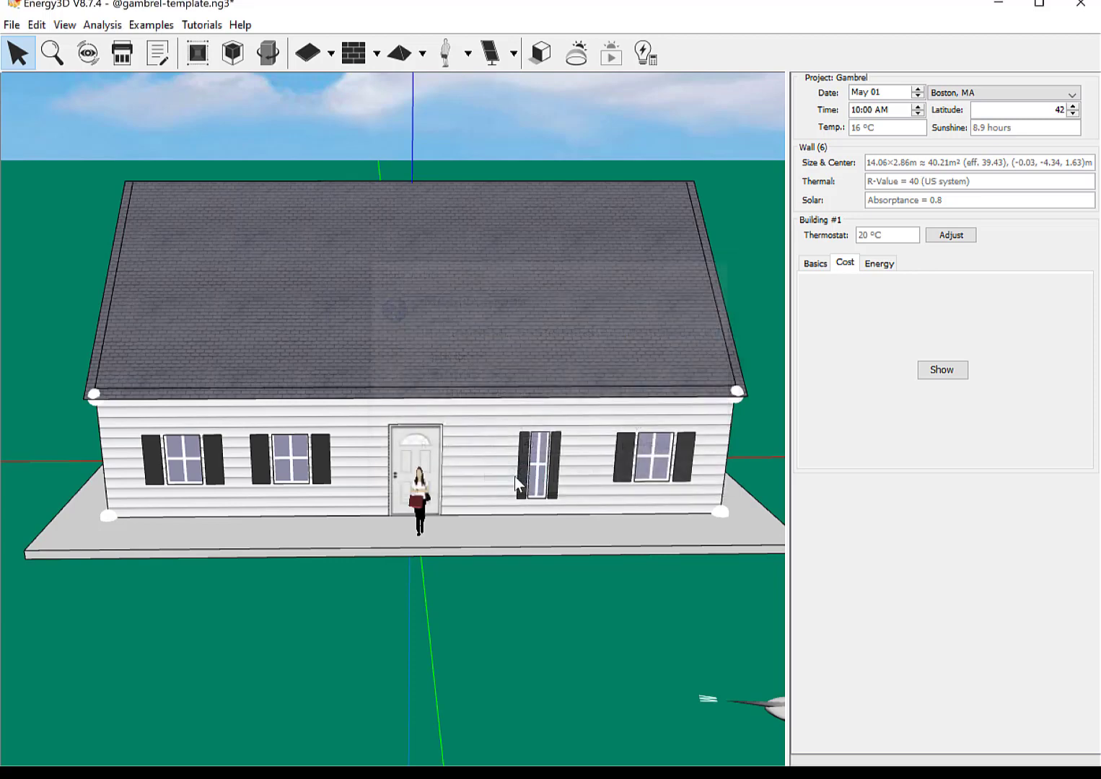
pyautogui.click(930, 371)
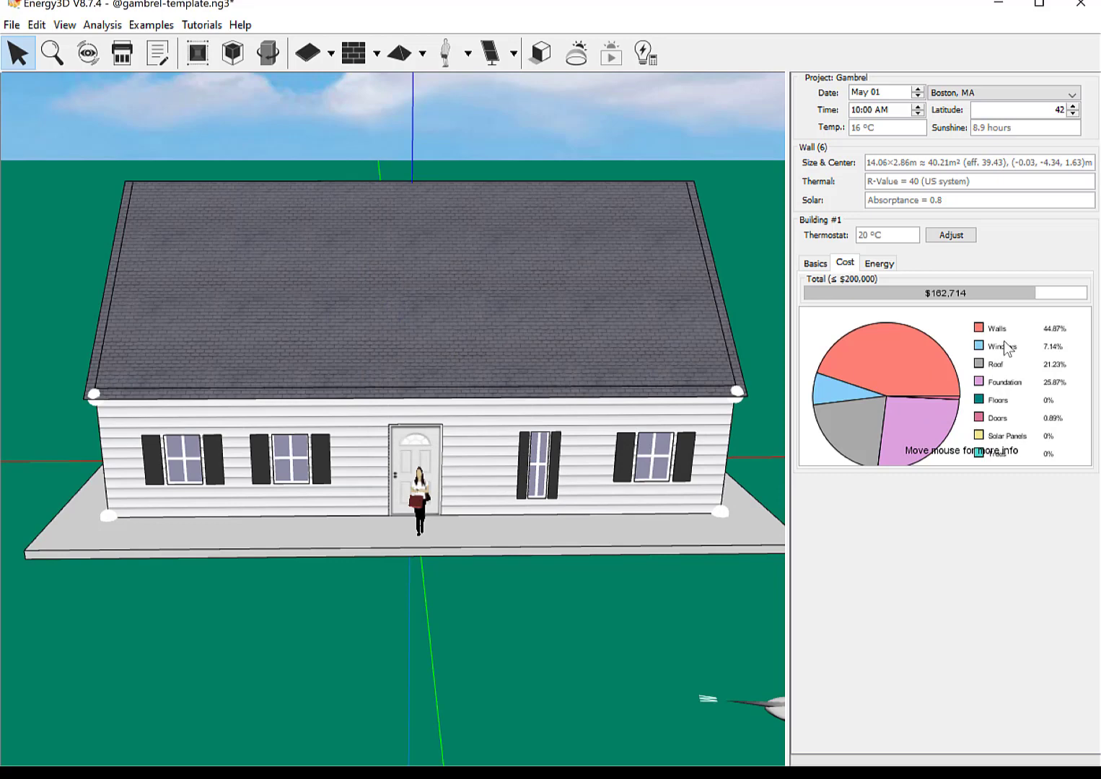
pyautogui.moveTo(1004, 340)
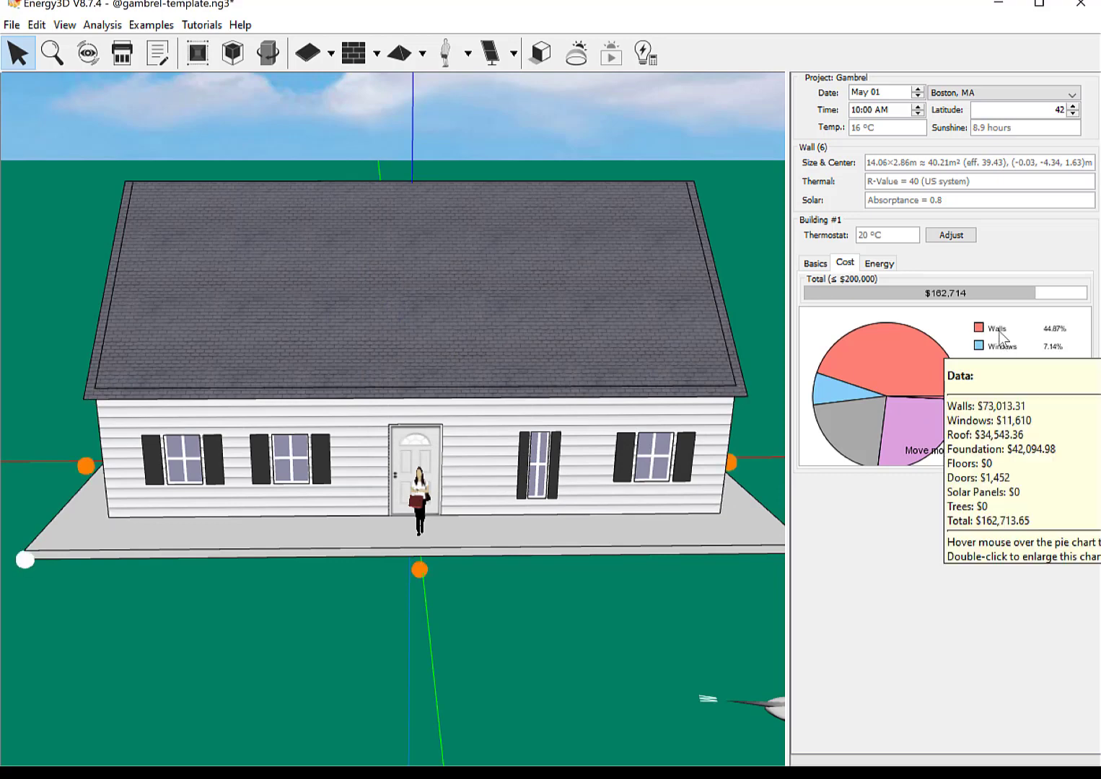
# - Set the front wall's insulation R-value to 100 for this wall only and check the cost breakdown again
pyautogui.rightClick(469, 434)
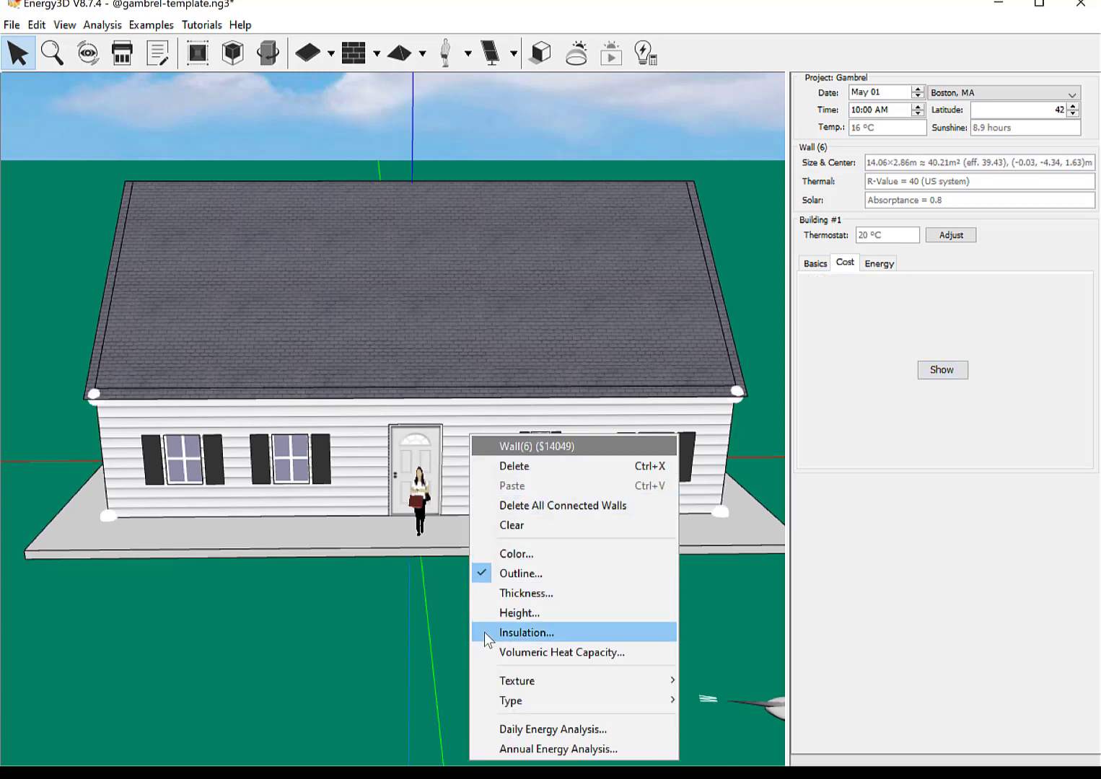
pyautogui.click(506, 634)
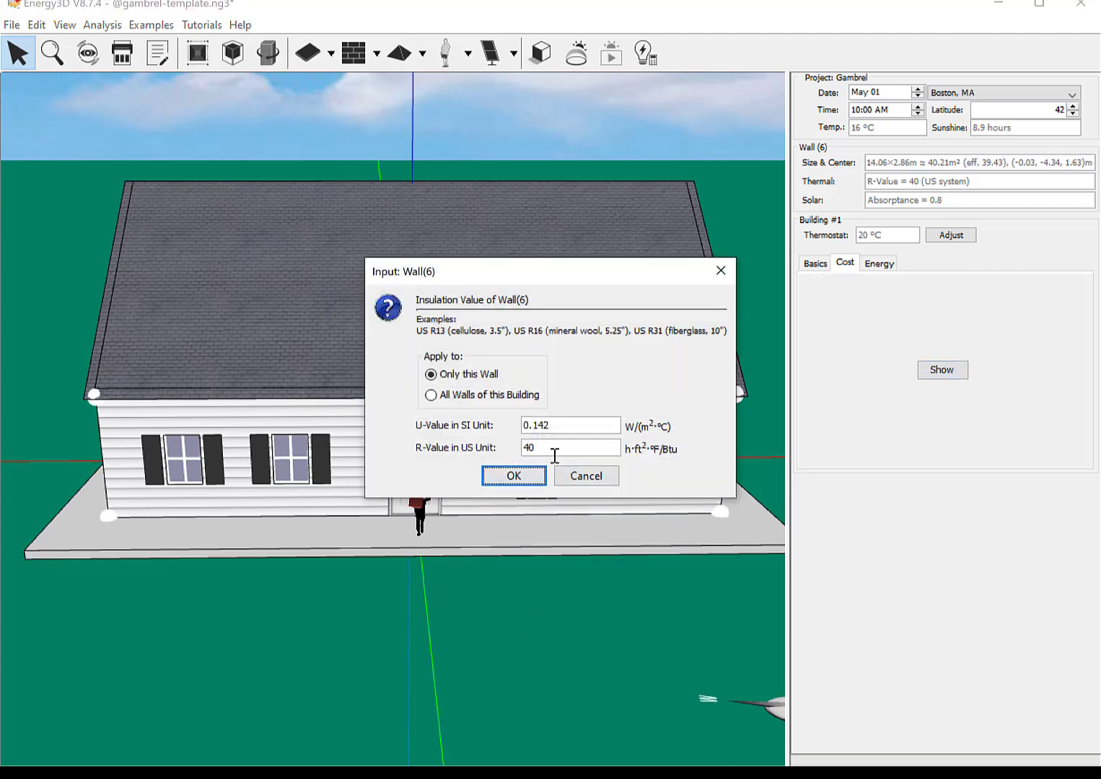
pyautogui.doubleClick(530, 447)
pyautogui.write('`')
pyautogui.press('Return')
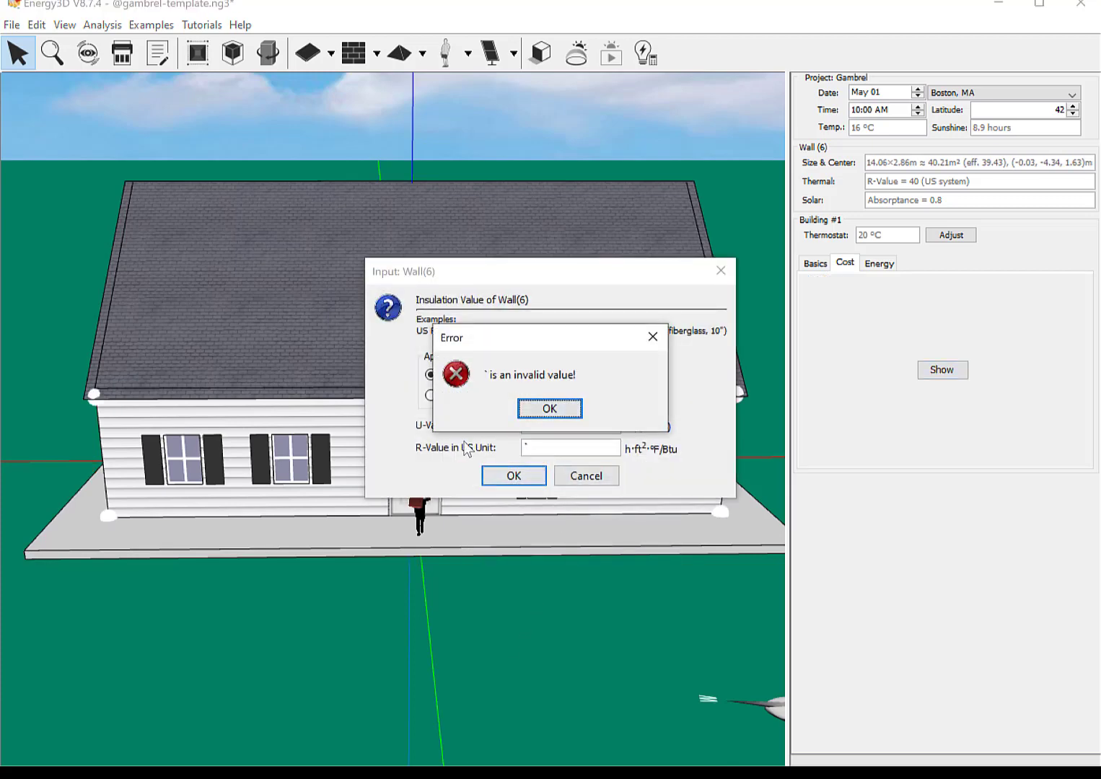
pyautogui.click(552, 409)
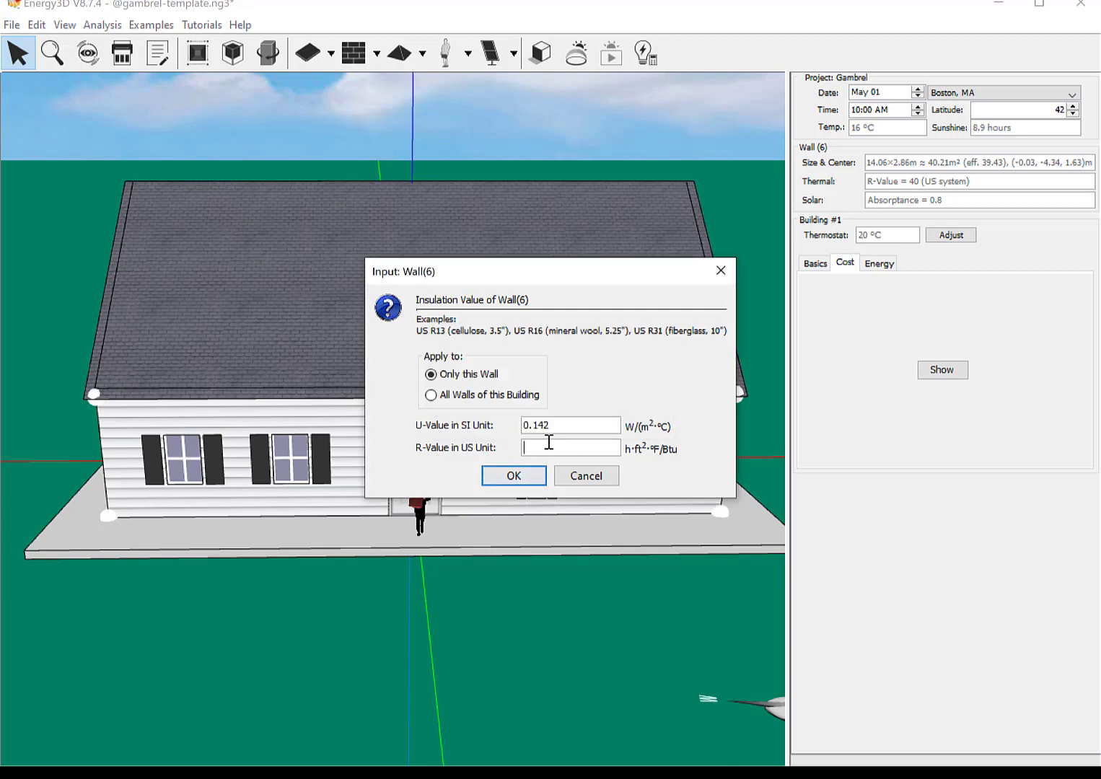
pyautogui.write('100')
pyautogui.click(515, 478)
pyautogui.click(941, 373)
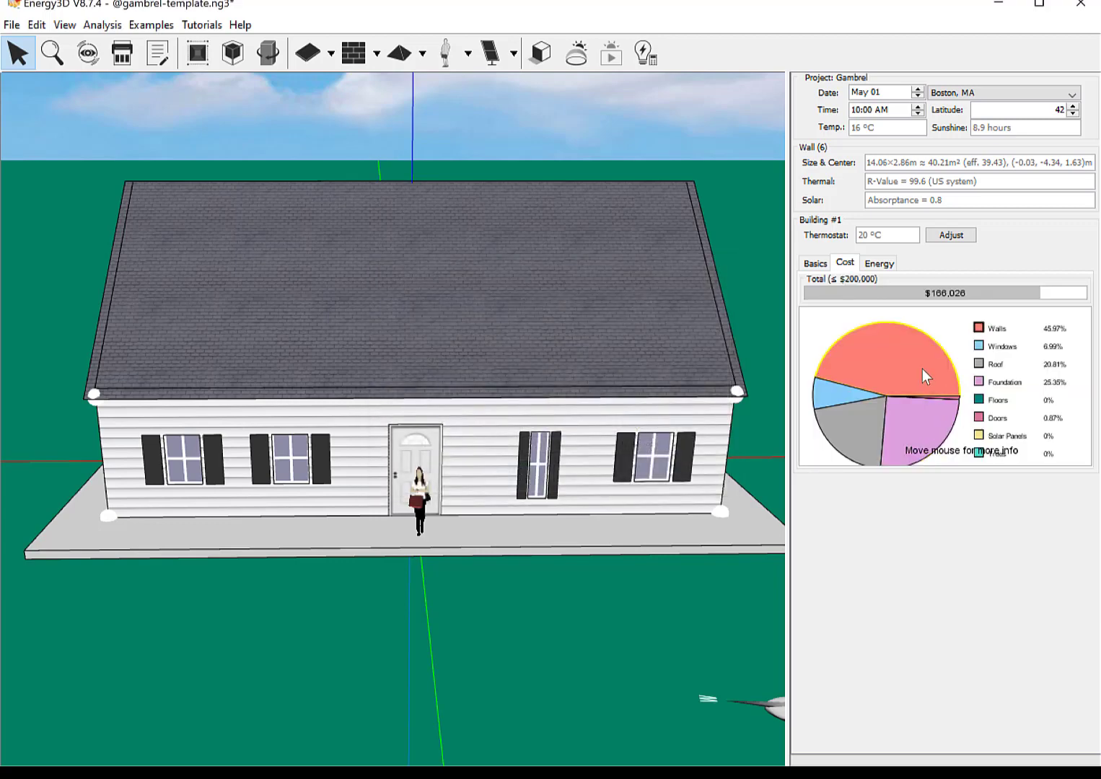
pyautogui.moveTo(922, 368)
pyautogui.click(946, 348)
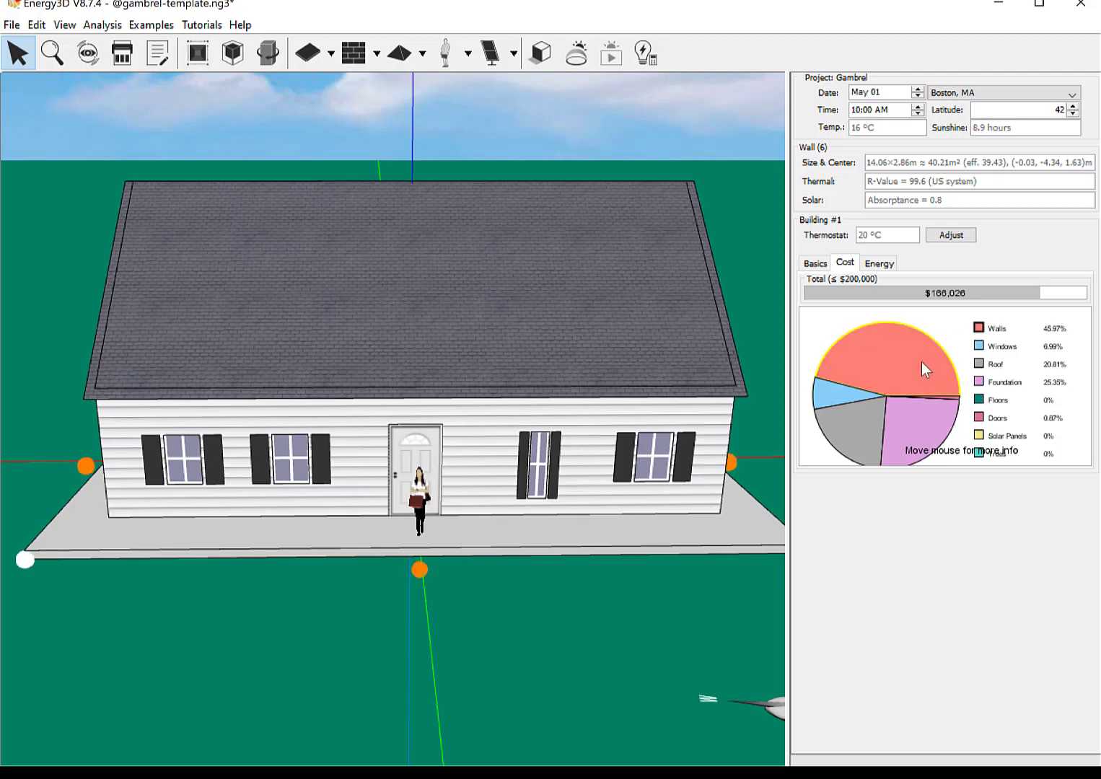
pyautogui.moveTo(923, 366)
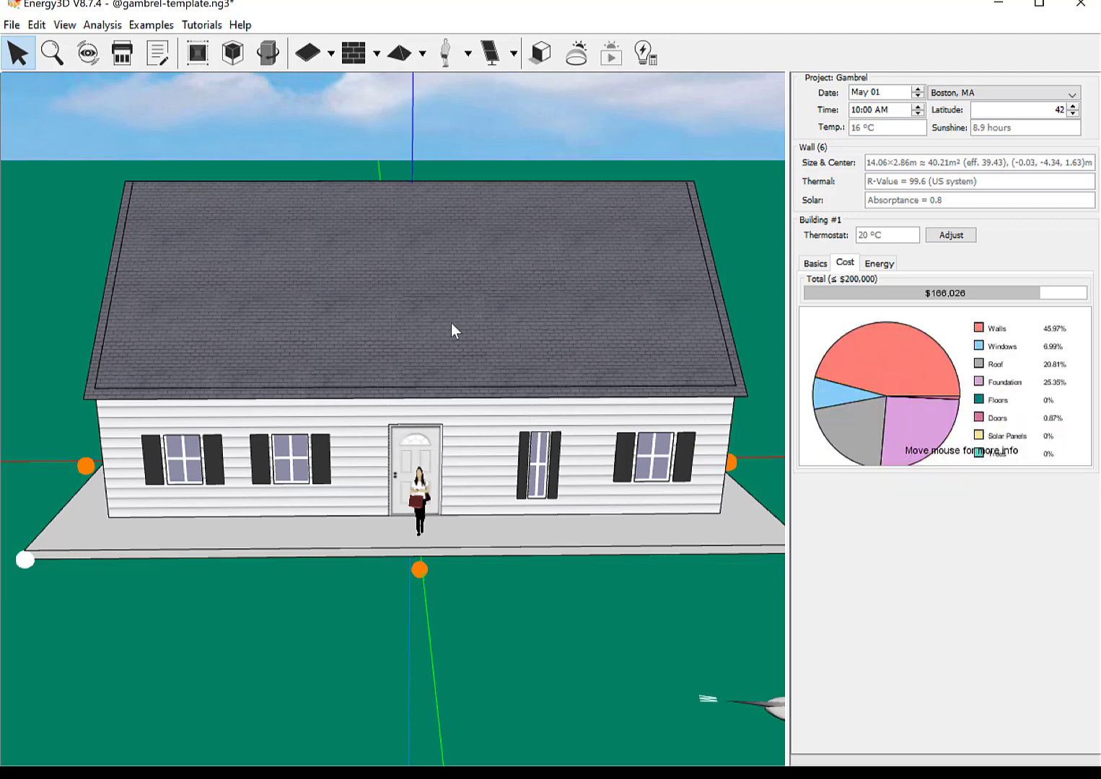
# - Set the front wall's insulation R-value to 20 for this wall only and show the resulting cost breakdown
pyautogui.rightClick(460, 434)
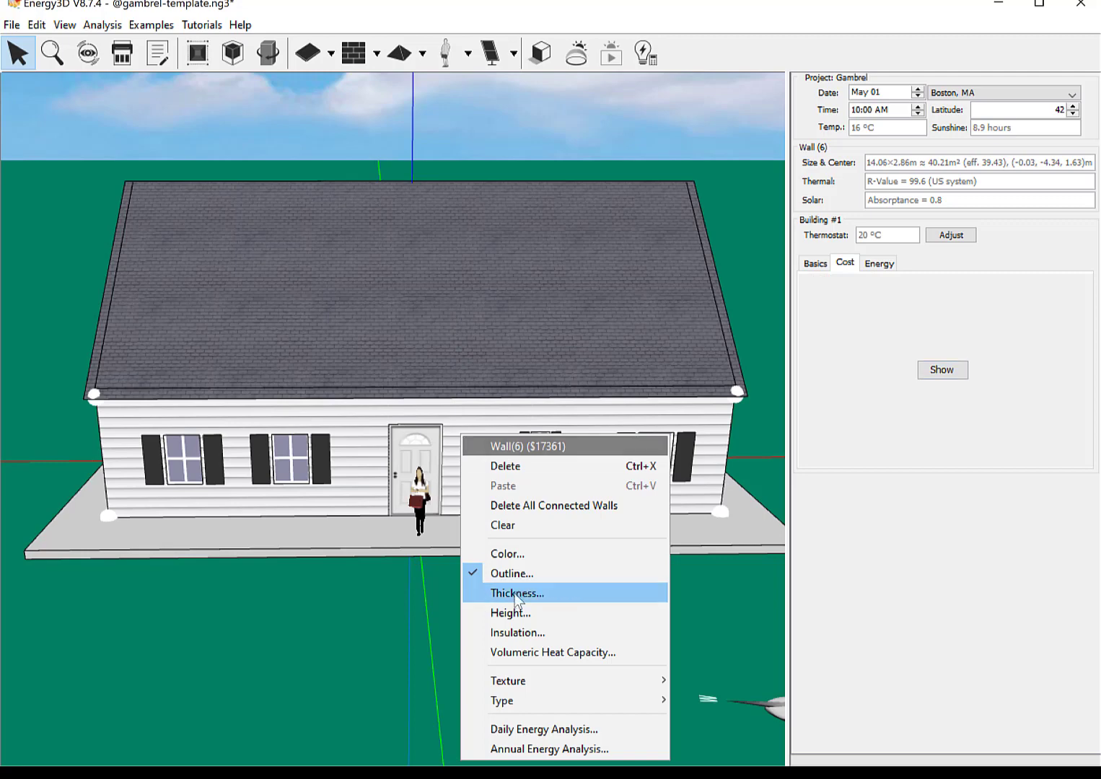
pyautogui.click(507, 624)
pyautogui.moveTo(543, 446); pyautogui.dragTo(510, 446)
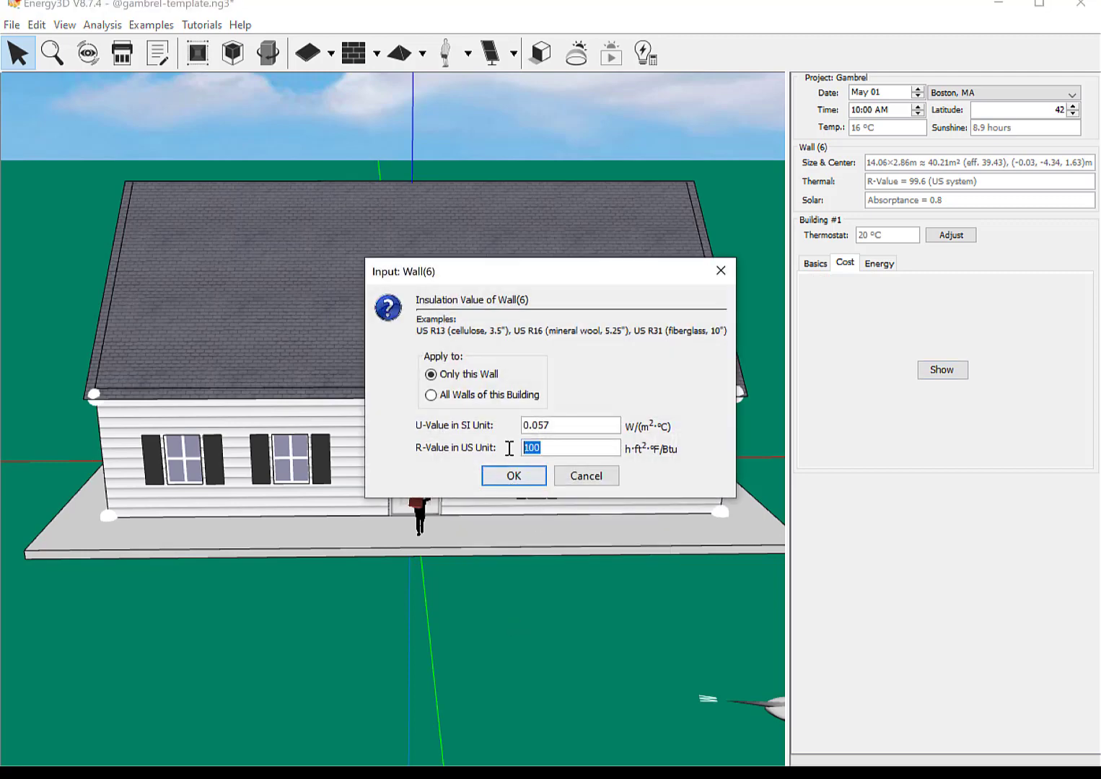
pyautogui.write('20')
pyautogui.click(513, 475)
pyautogui.click(942, 369)
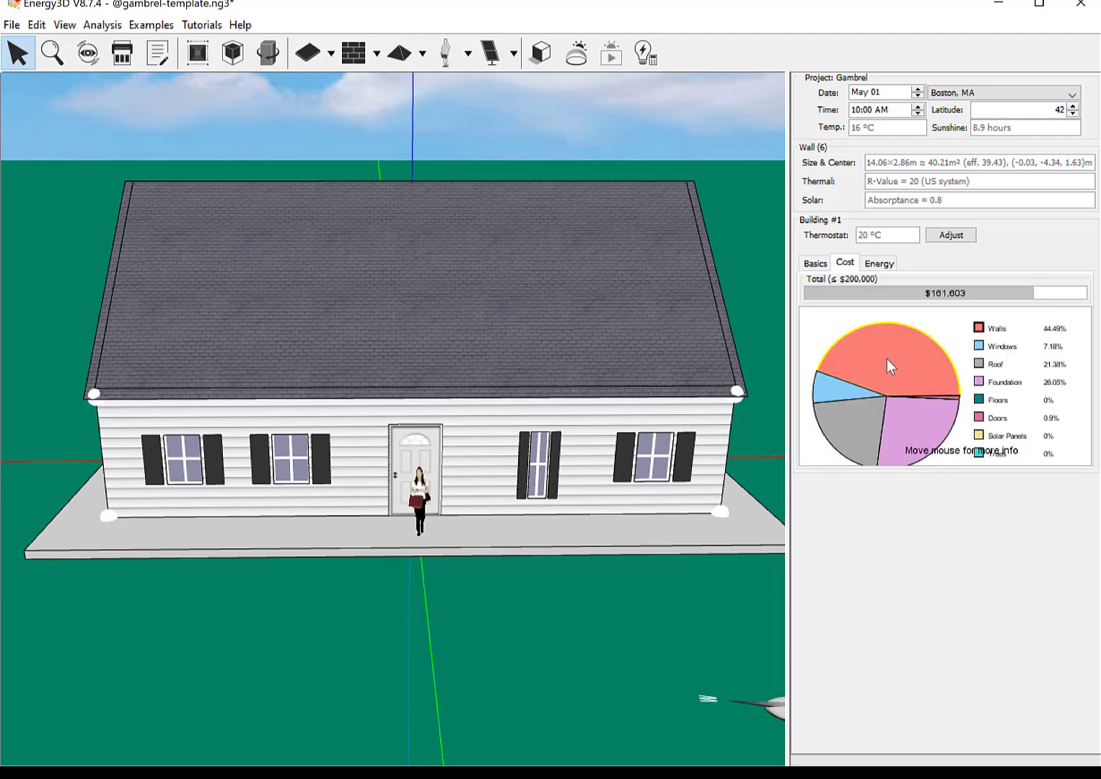
pyautogui.rightClick(889, 348)
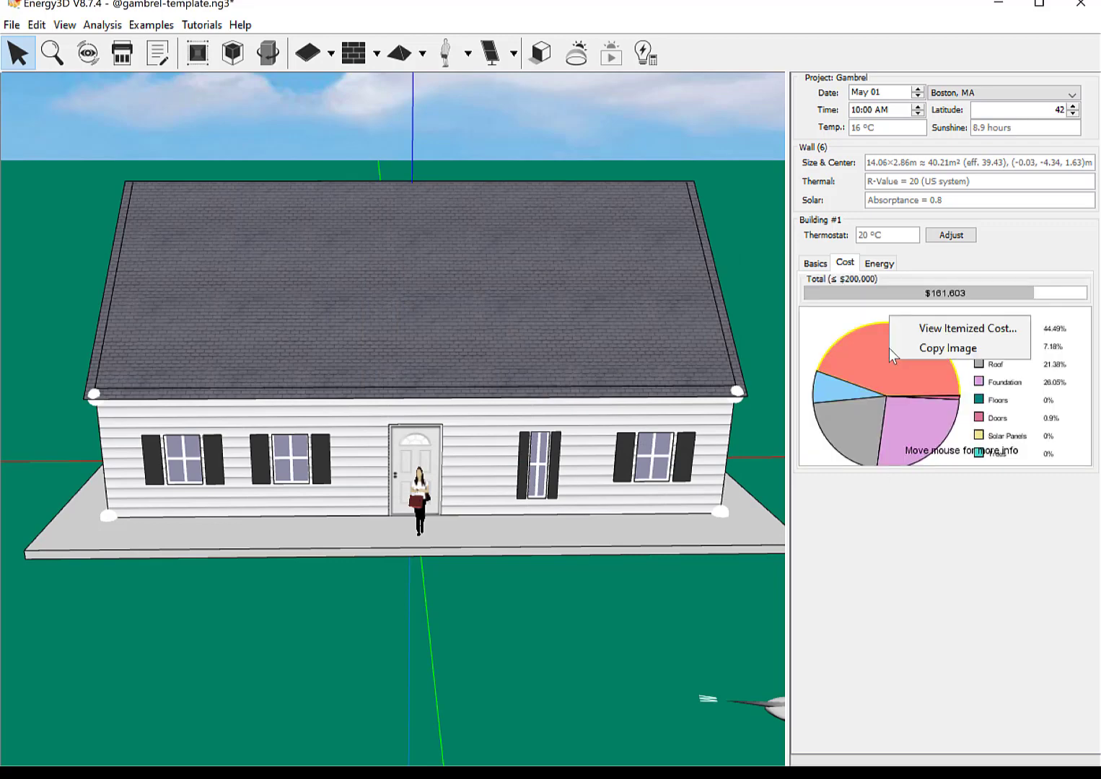
pyautogui.click(902, 358)
pyautogui.moveTo(902, 359)
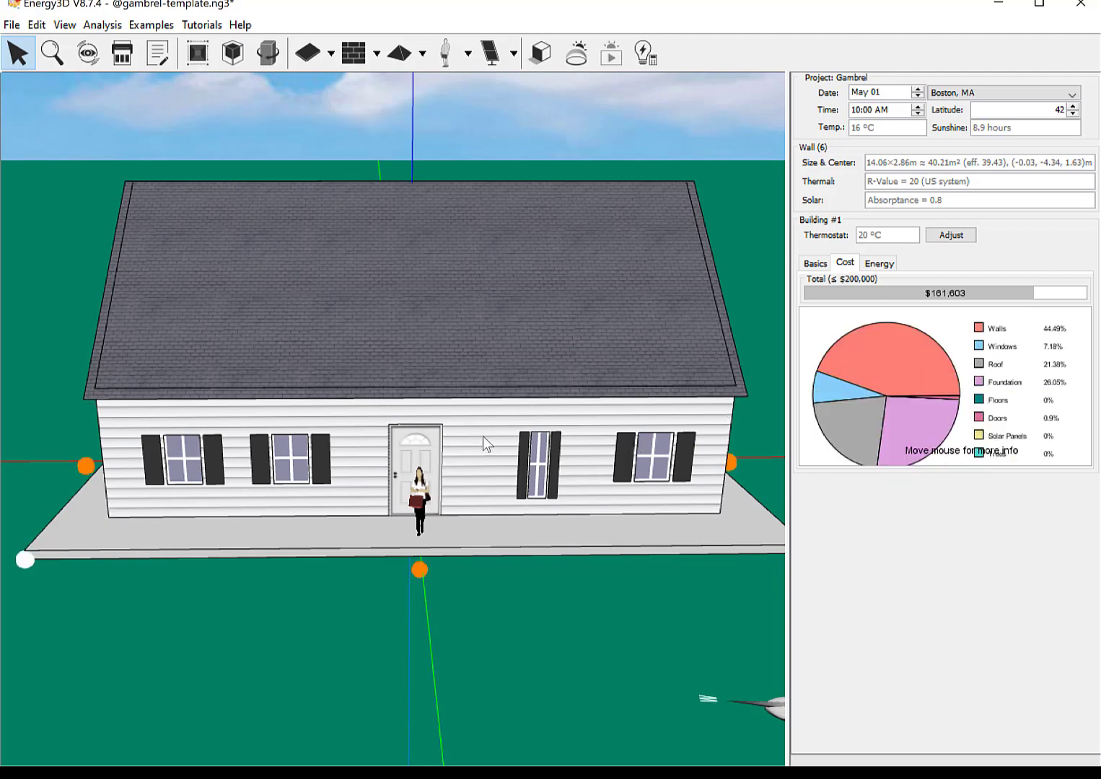
# - Review the solar heat gain coefficient setting of the narrow front window for this window only, keeping it at 0.5
pyautogui.click(483, 346)
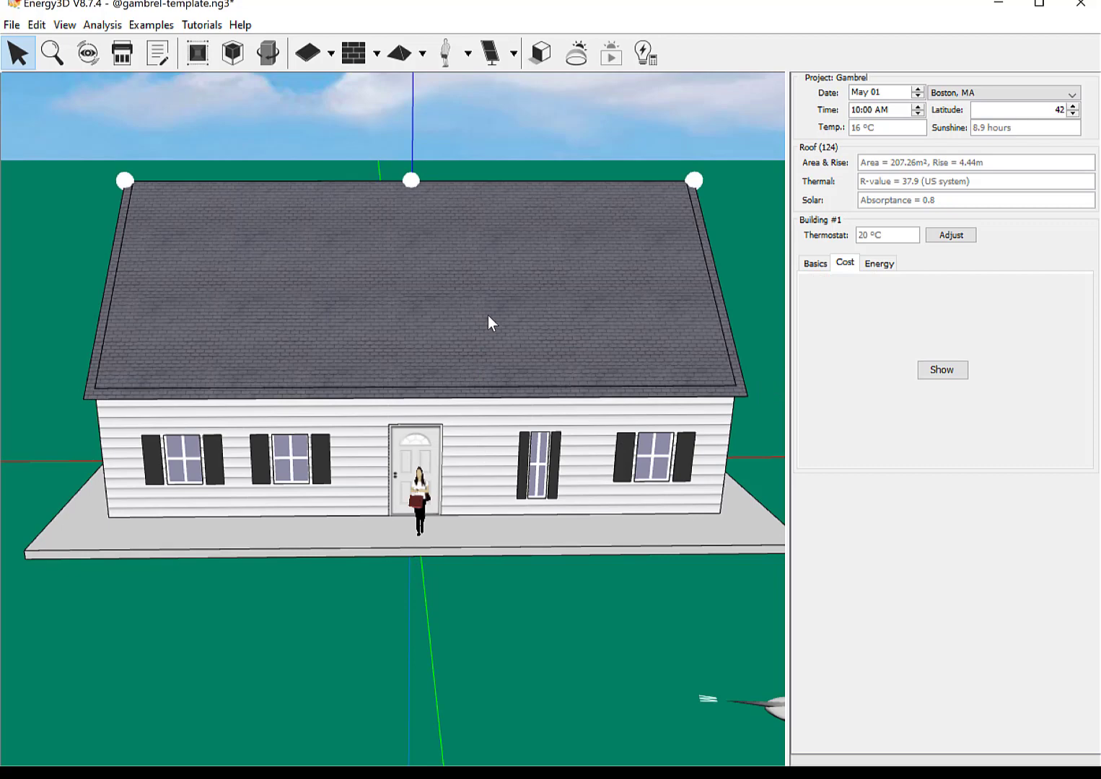
pyautogui.click(540, 457)
pyautogui.rightClick(539, 457)
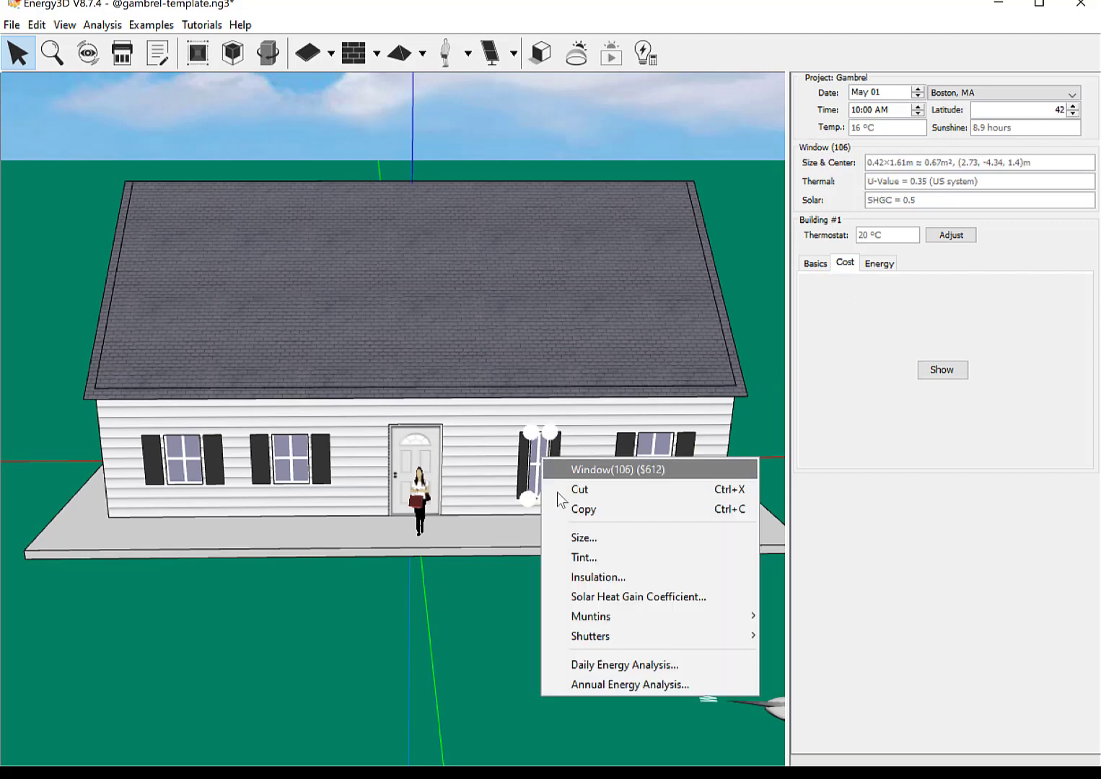
pyautogui.click(584, 596)
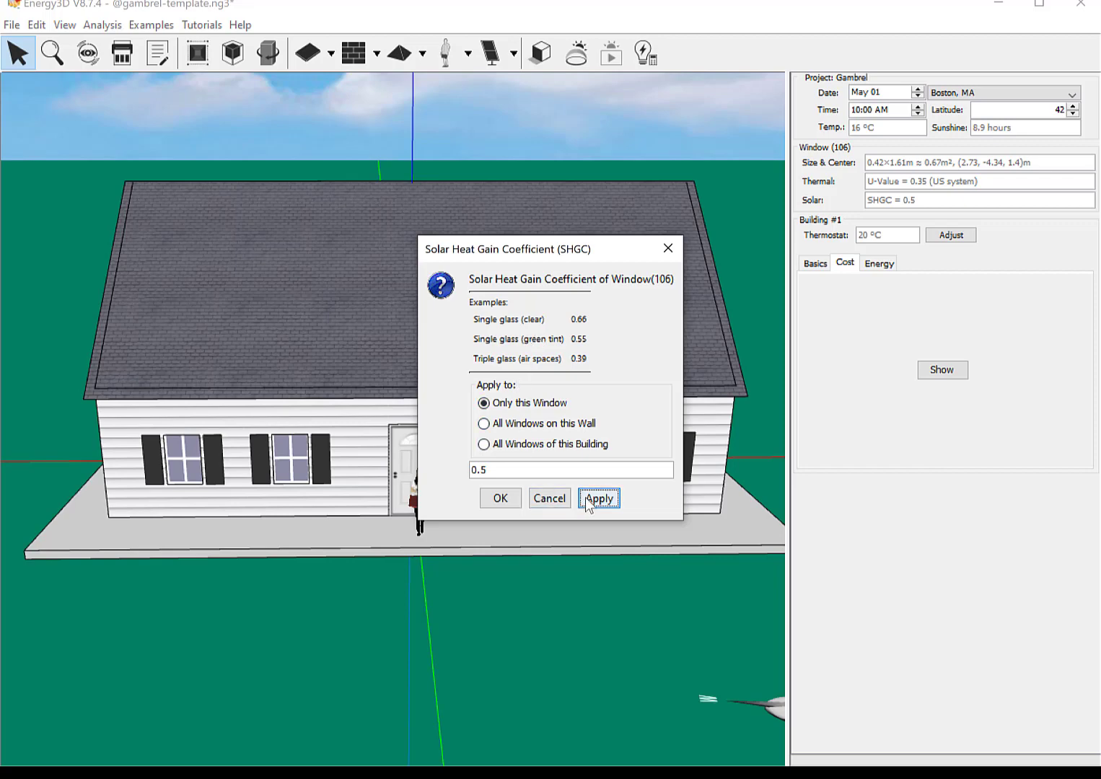
pyautogui.click(500, 499)
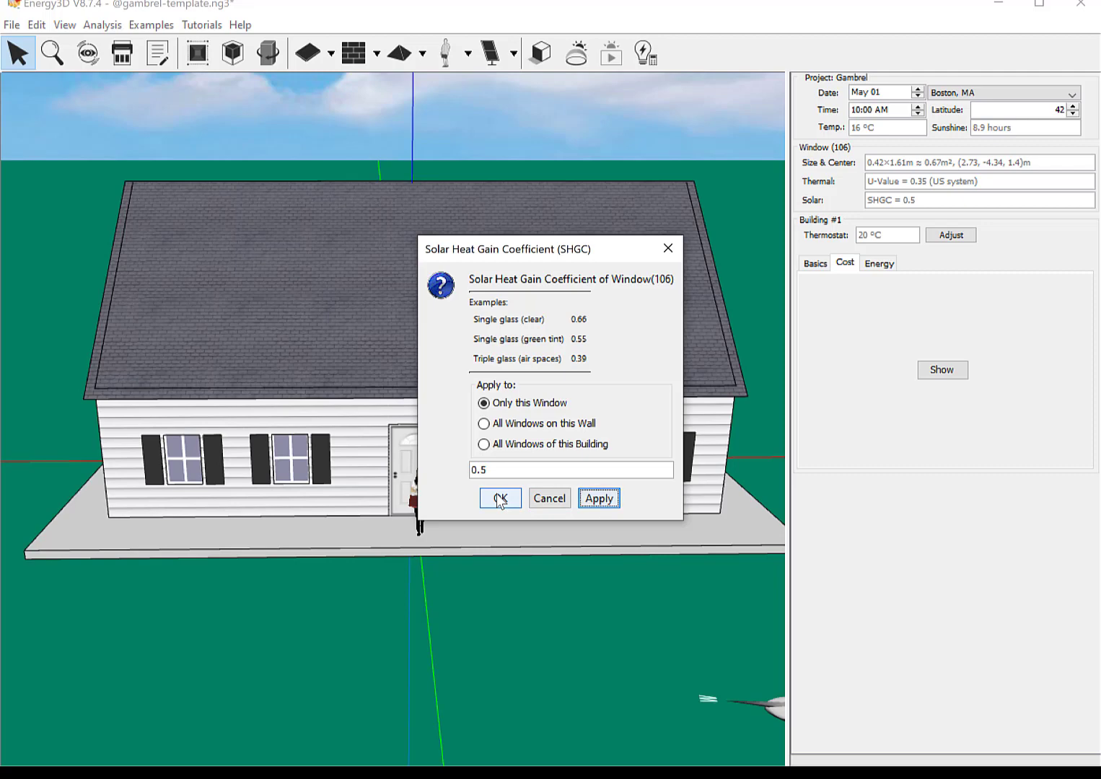
pyautogui.click(499, 499)
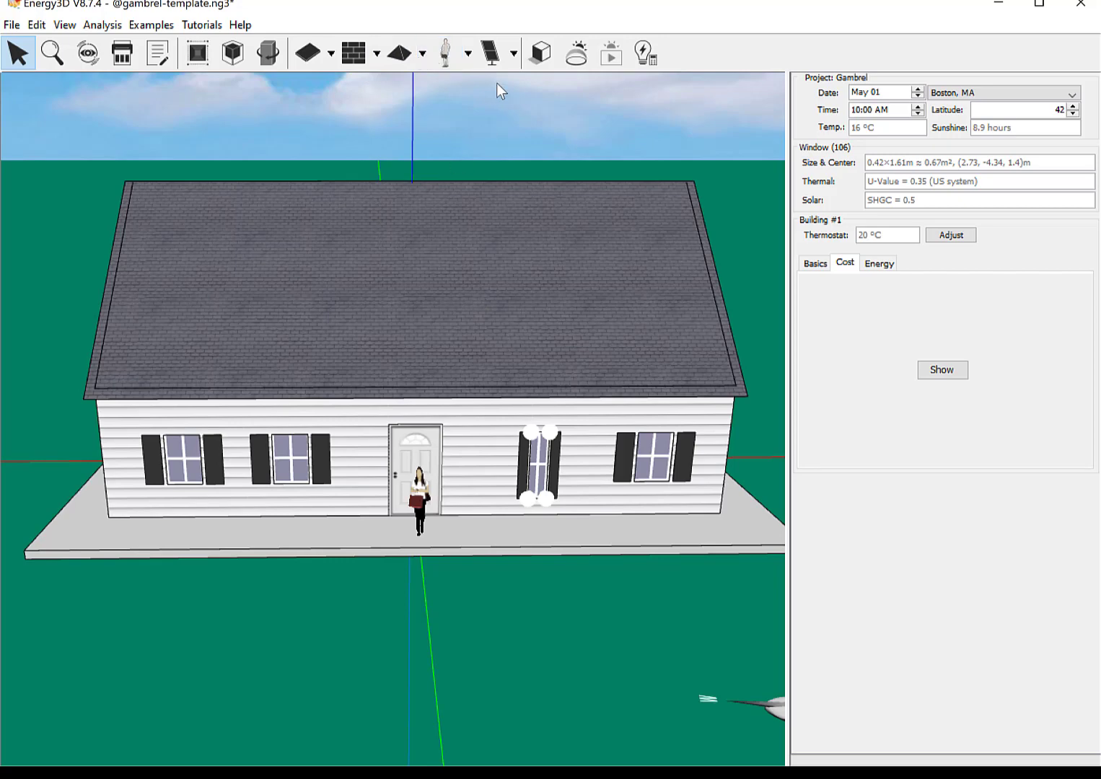
pyautogui.scroll(-5, 553, 209)
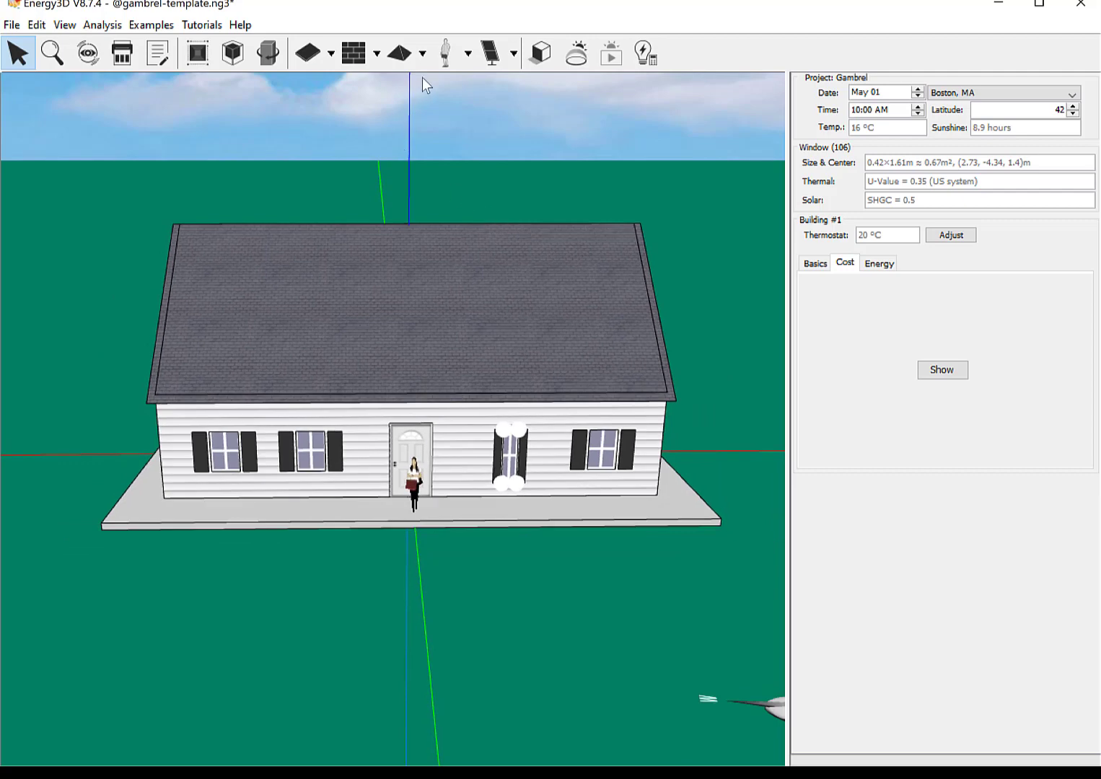
pyautogui.click(467, 56)
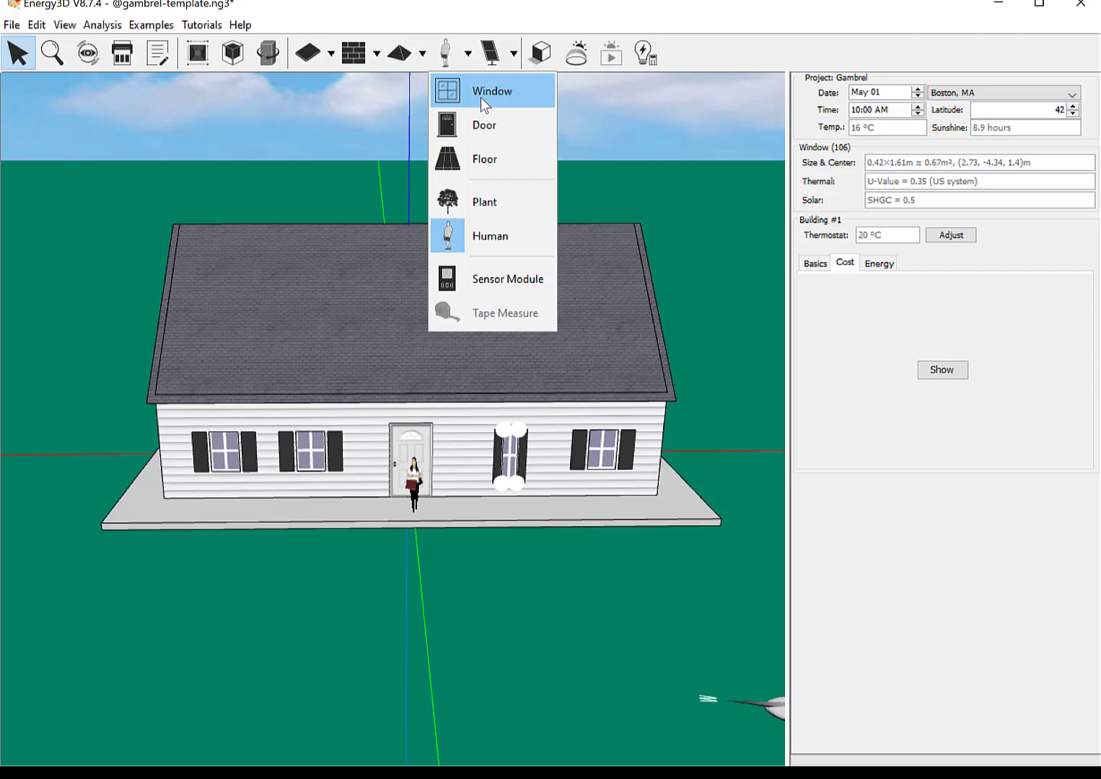
# - Show the solar irradiance heat map on the house and inspect its rear, side and front surfaces
pyautogui.click(106, 28)
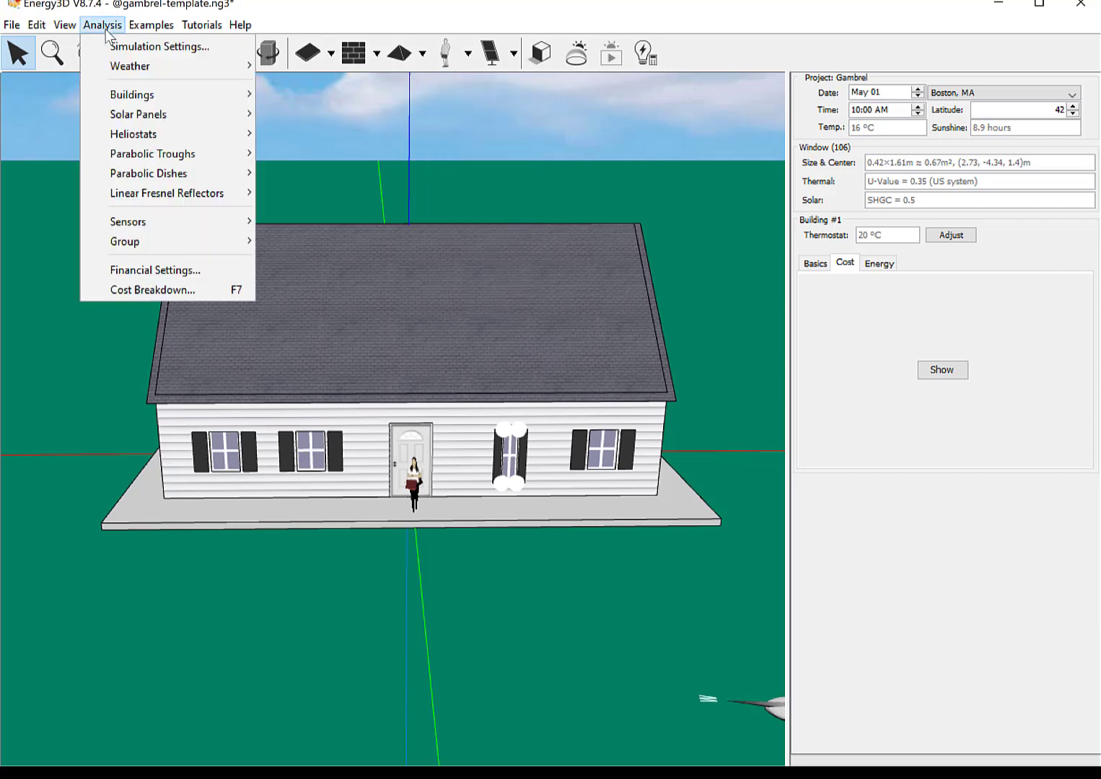
pyautogui.moveTo(70, 33)
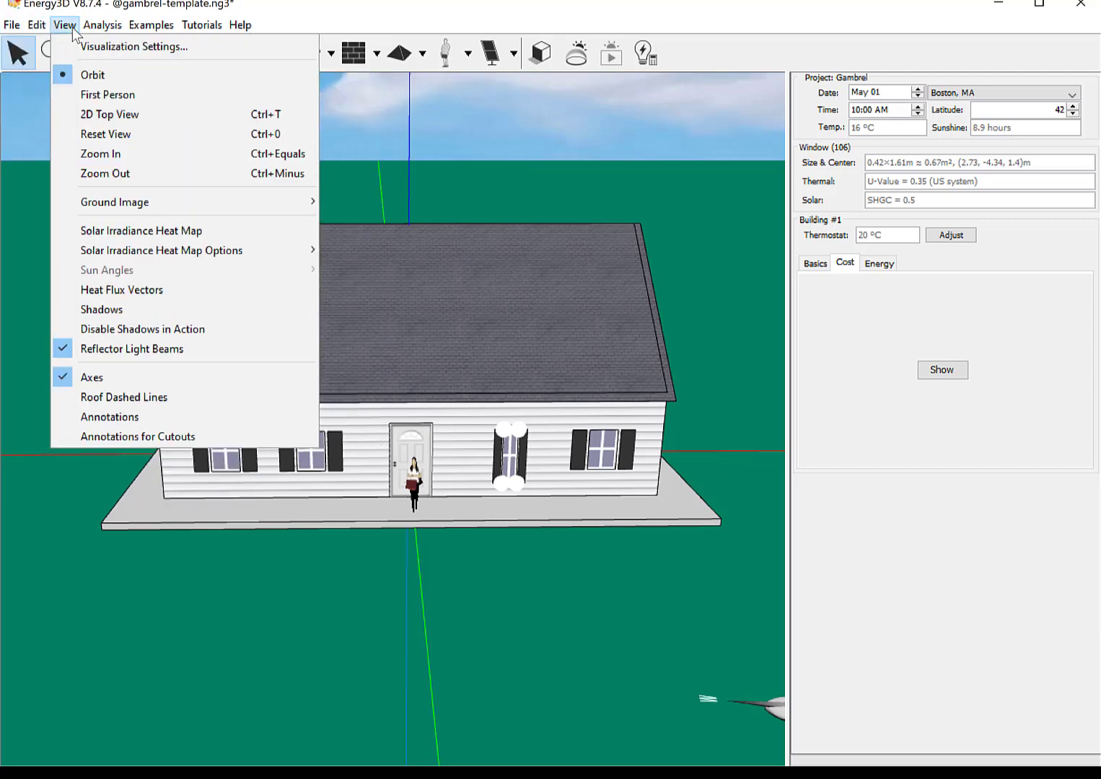
pyautogui.click(110, 230)
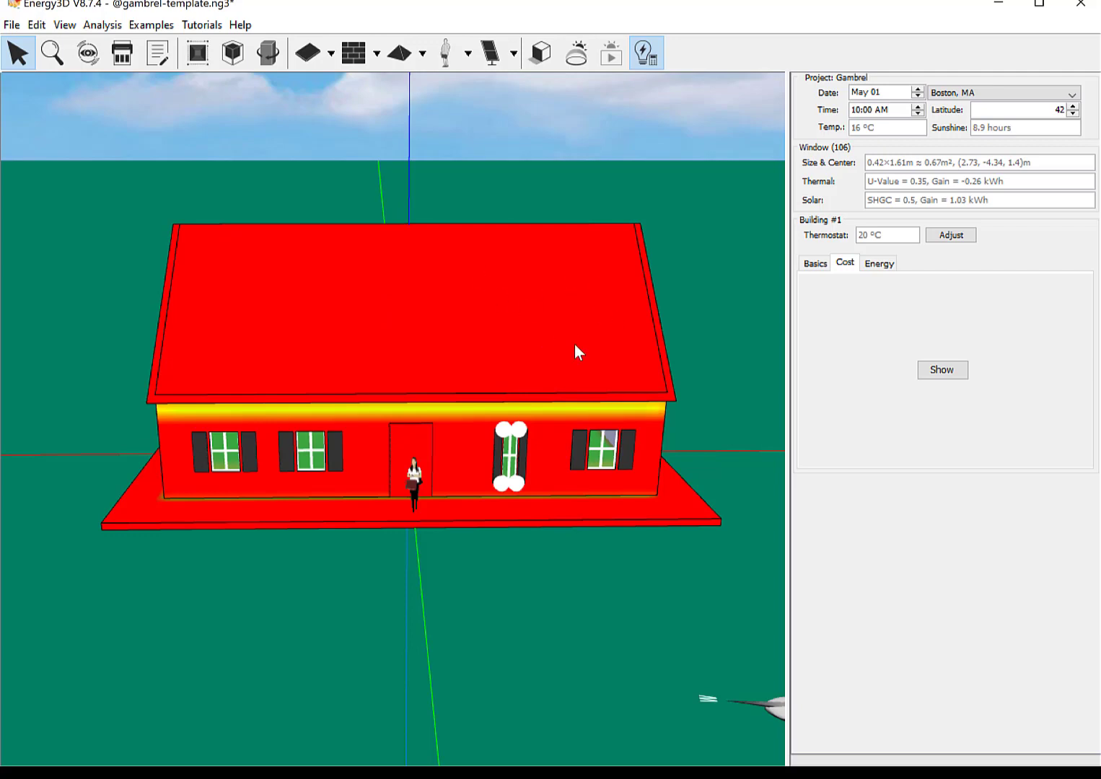
pyautogui.moveTo(574, 342); pyautogui.dragTo(274, 249)
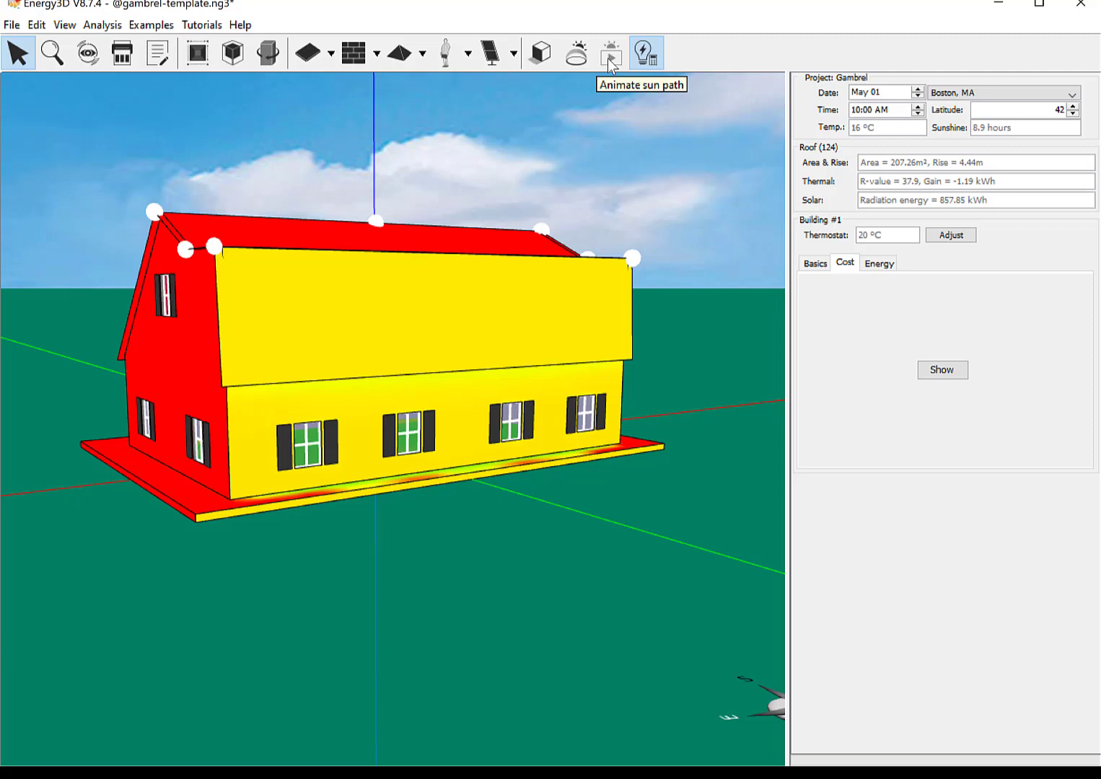
pyautogui.moveTo(106, 550); pyautogui.dragTo(455, 533)
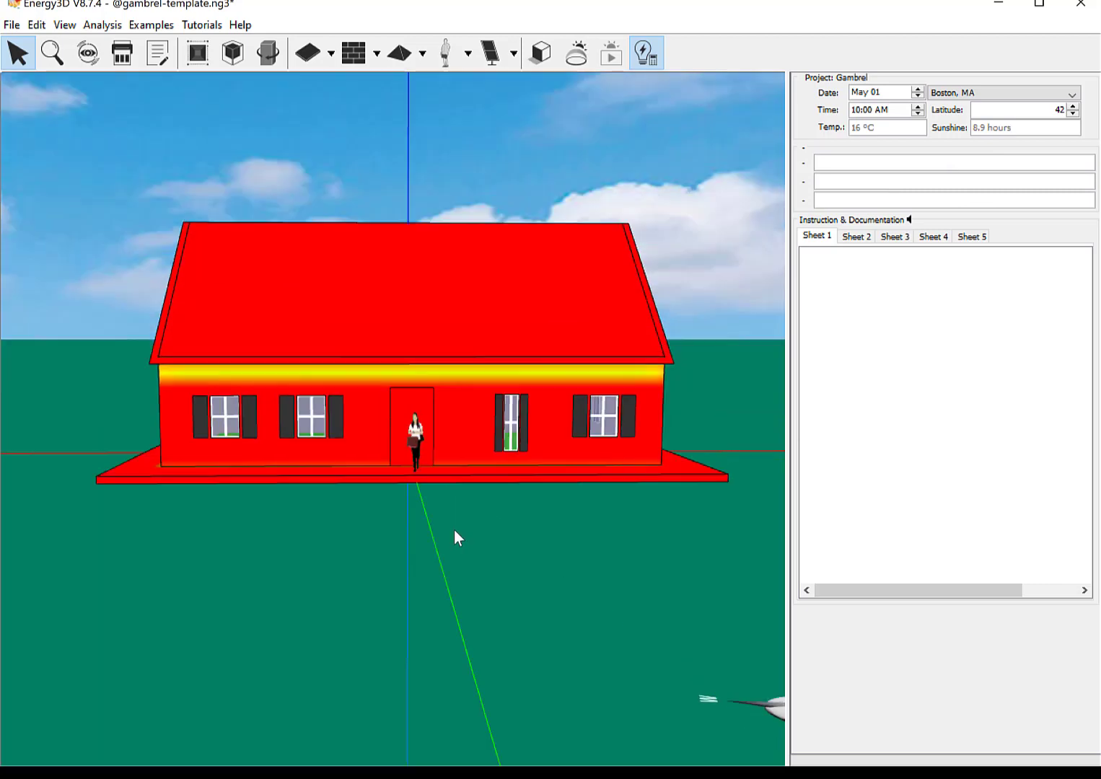